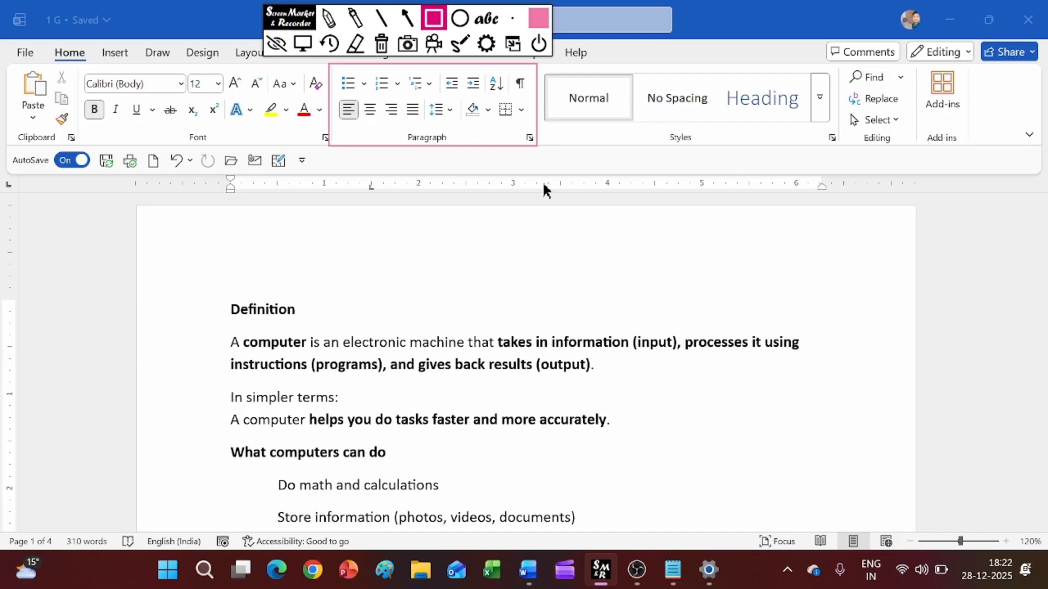
click(381, 44)
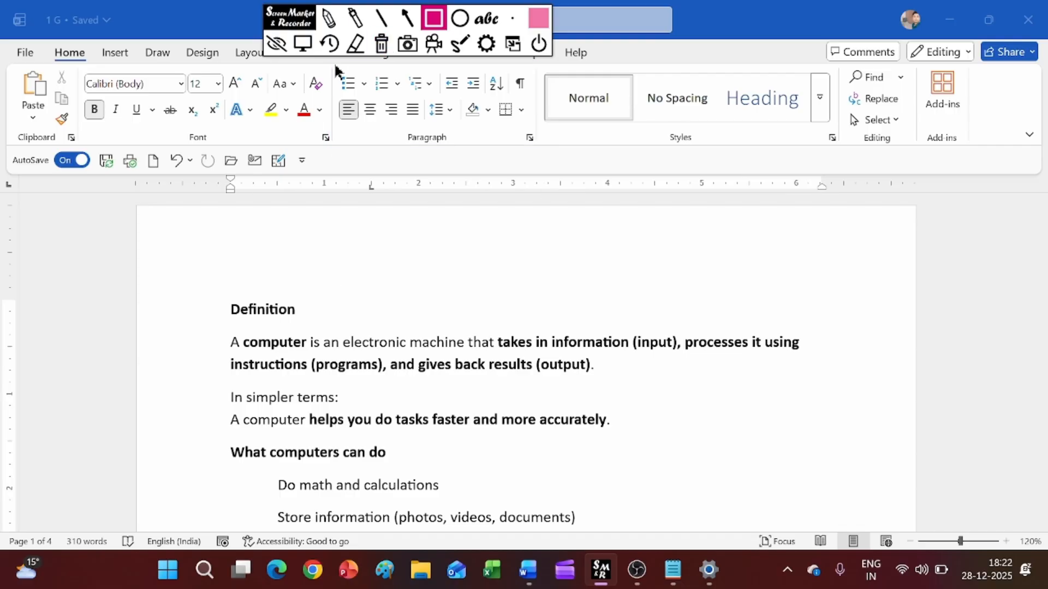
drag(336, 66, 372, 103)
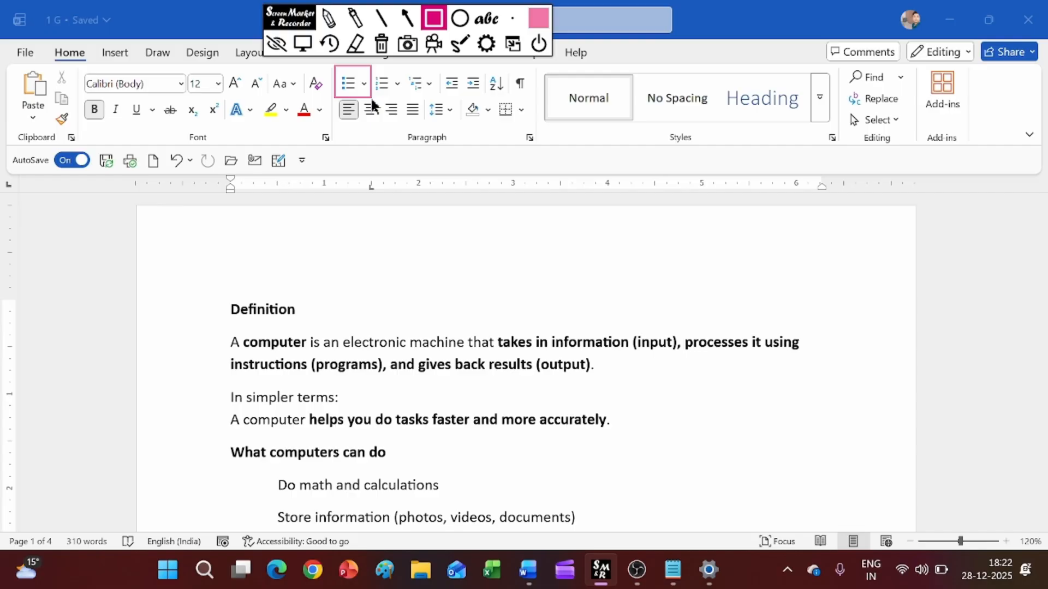
click(303, 43)
Apply solid round bullets to the five items under the heading "What computers can do"
scroll(293, 241, down, 4)
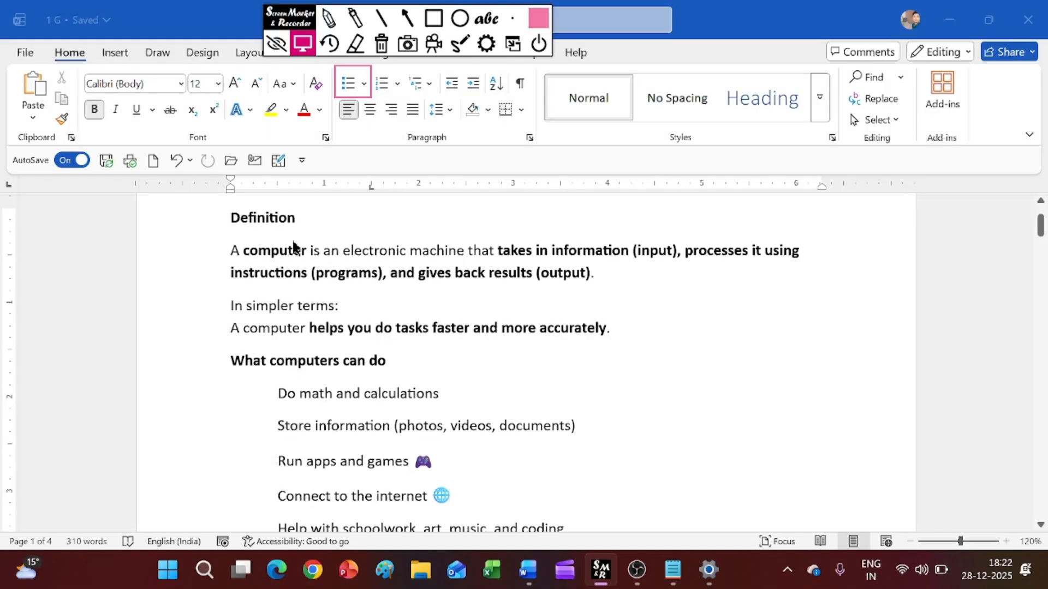
mouse_move(277, 300)
mouse_down()
mouse_move(562, 424)
mouse_move(565, 440)
mouse_up()
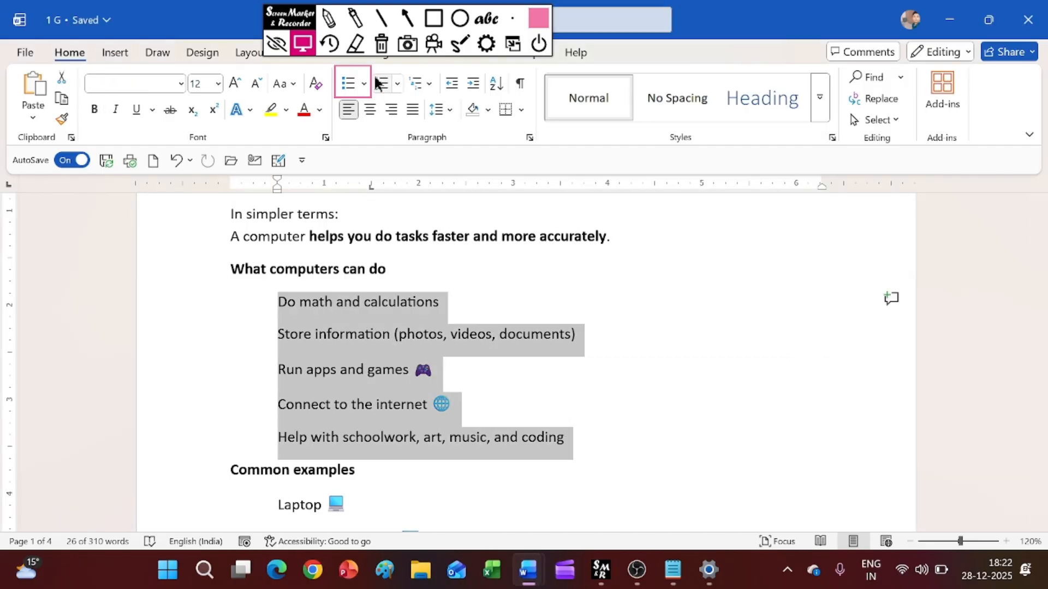
click(364, 84)
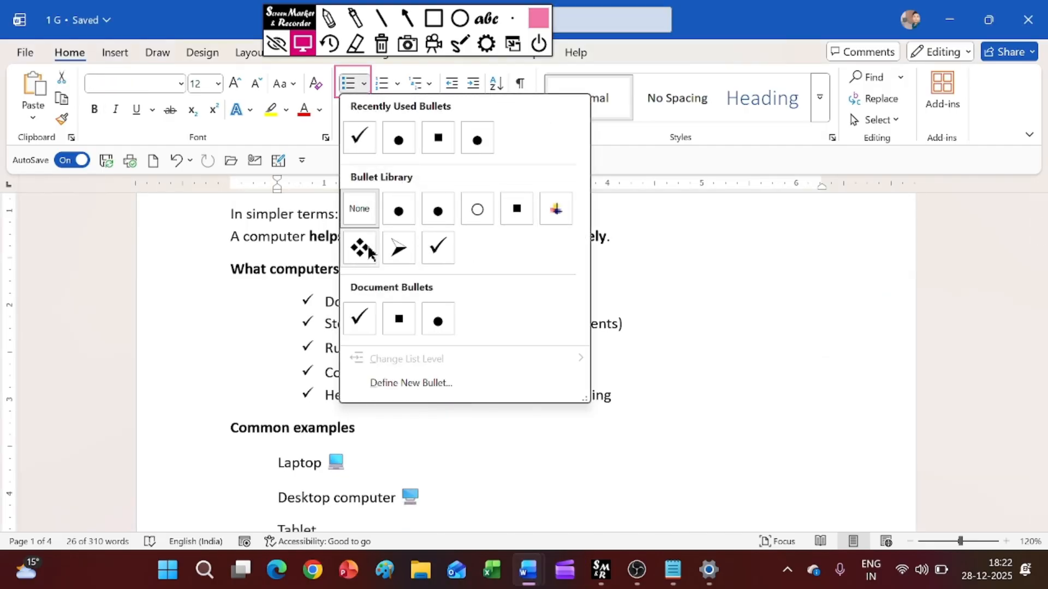
click(399, 212)
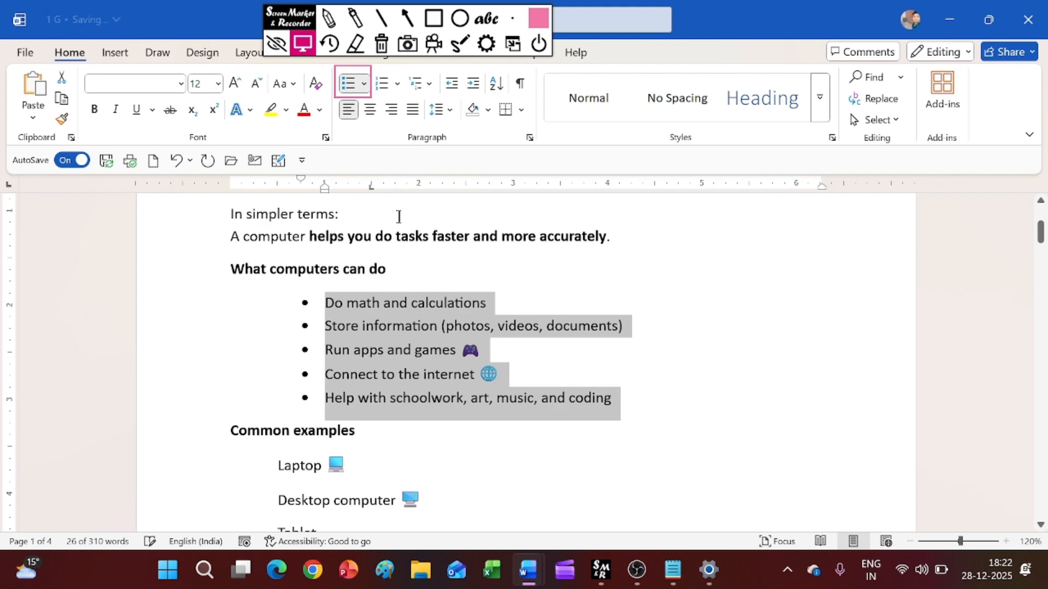
Apply hollow circle bullets to the four items under "Common examples", from Laptop to Smartphone
scroll(311, 300, down, 3)
drag(273, 327, 572, 432)
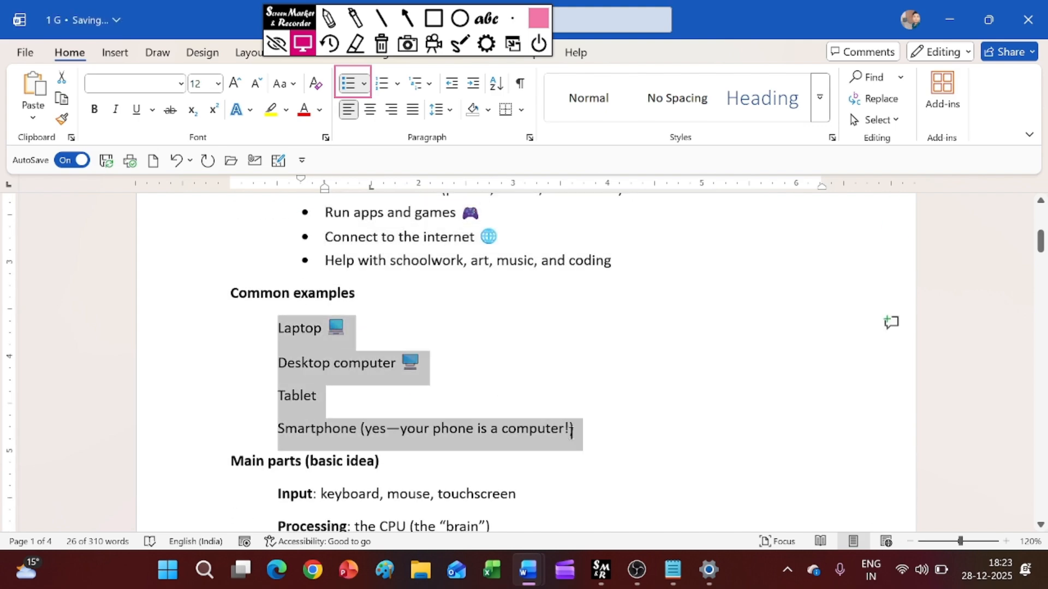
click(363, 84)
click(474, 211)
Apply checkmark bullets to the Input, Processing and Output lines under "Main parts (basic idea)"
scroll(424, 268, down, 3)
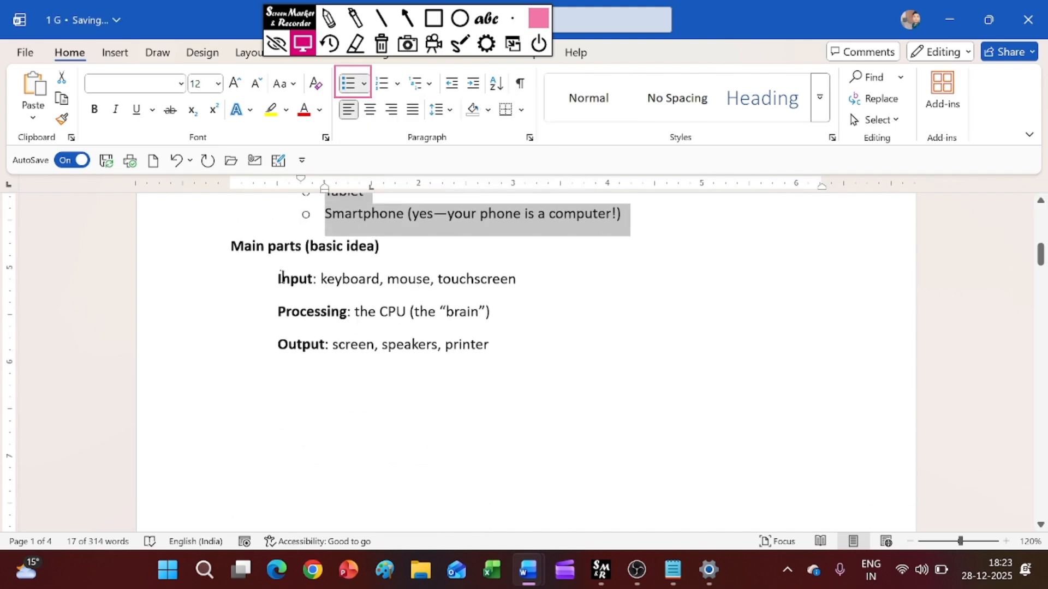
drag(279, 276, 480, 344)
click(363, 83)
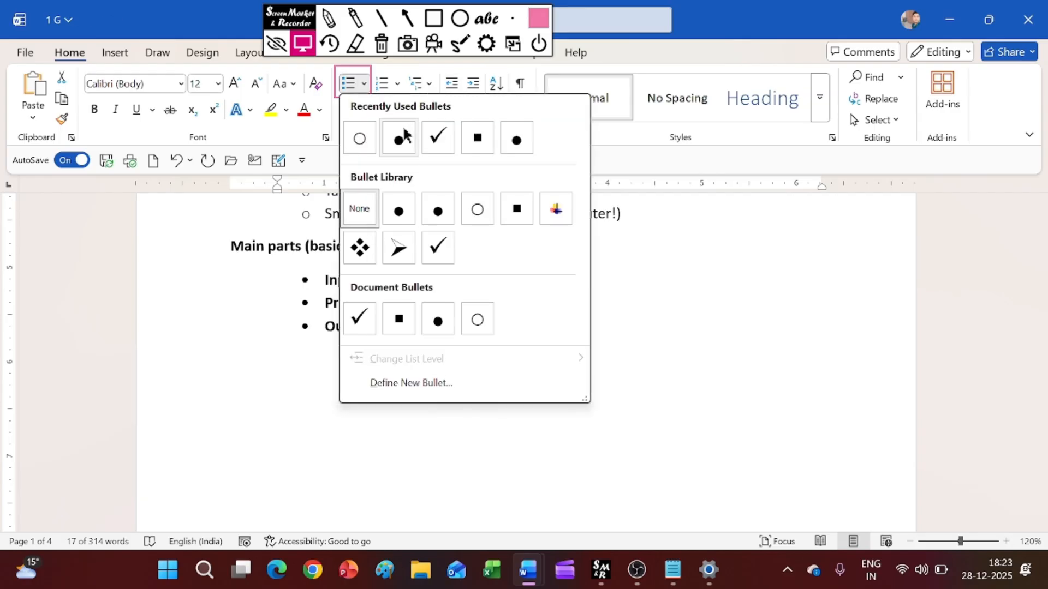
click(436, 137)
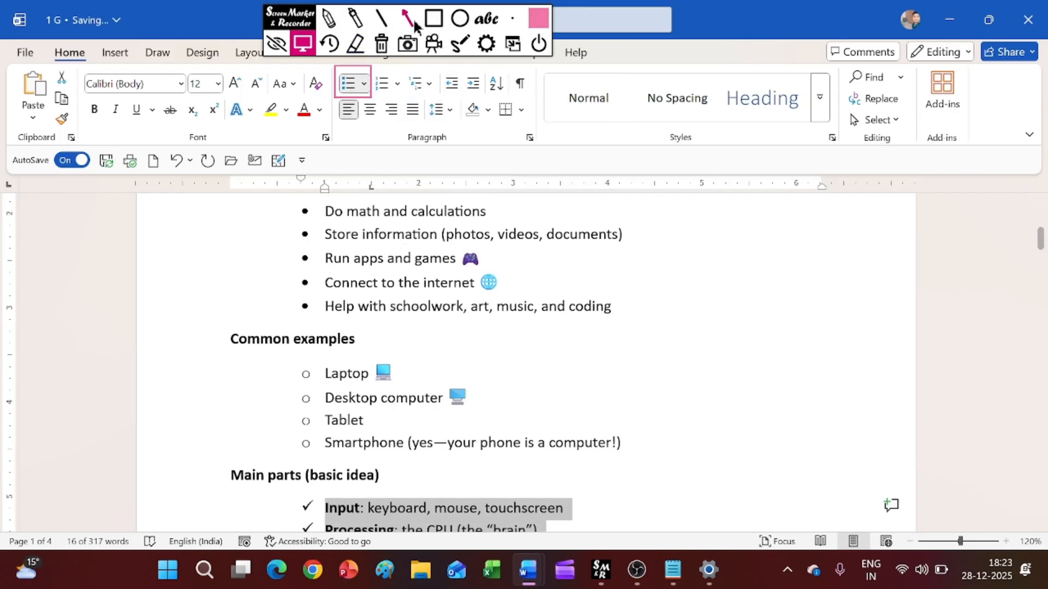
click(433, 18)
drag(374, 90, 404, 97)
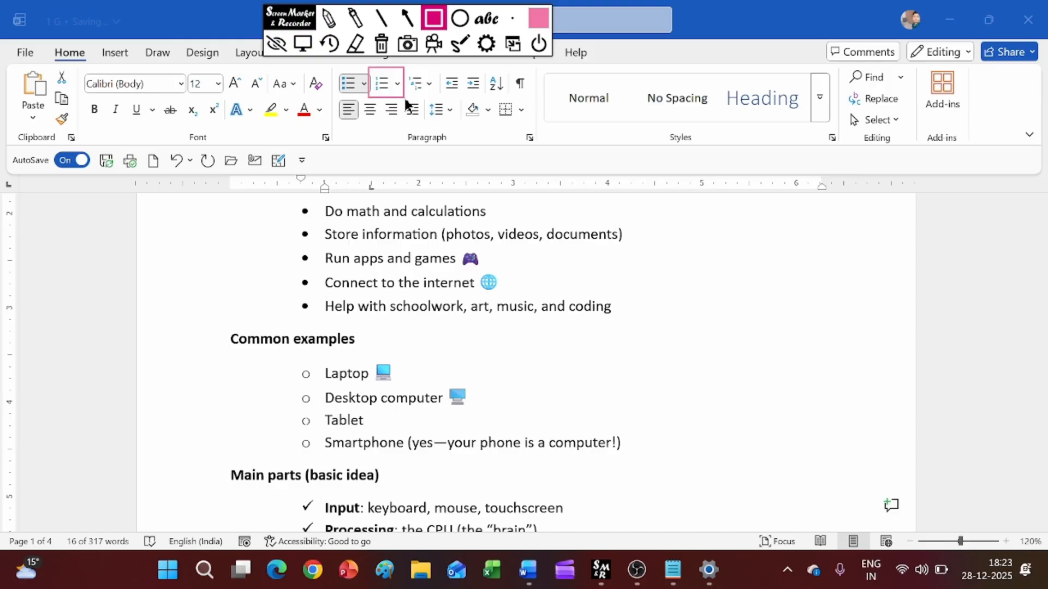
click(387, 47)
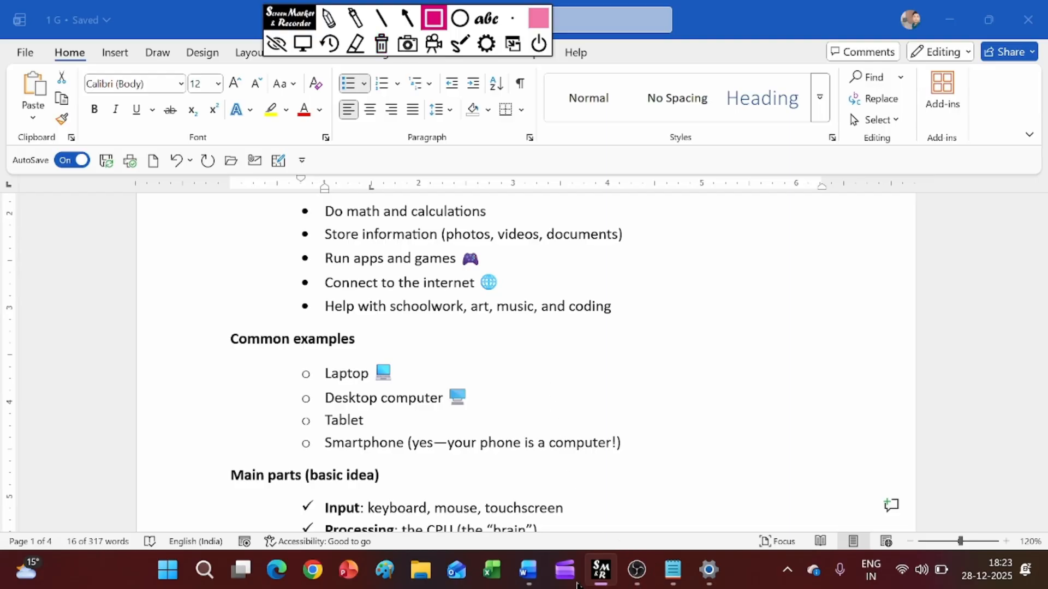
click(302, 43)
Switch to the document 1 D and apply 1., 2., 3. numbering to the first five names in the Boys Name column
mouse_move(527, 570)
click(341, 436)
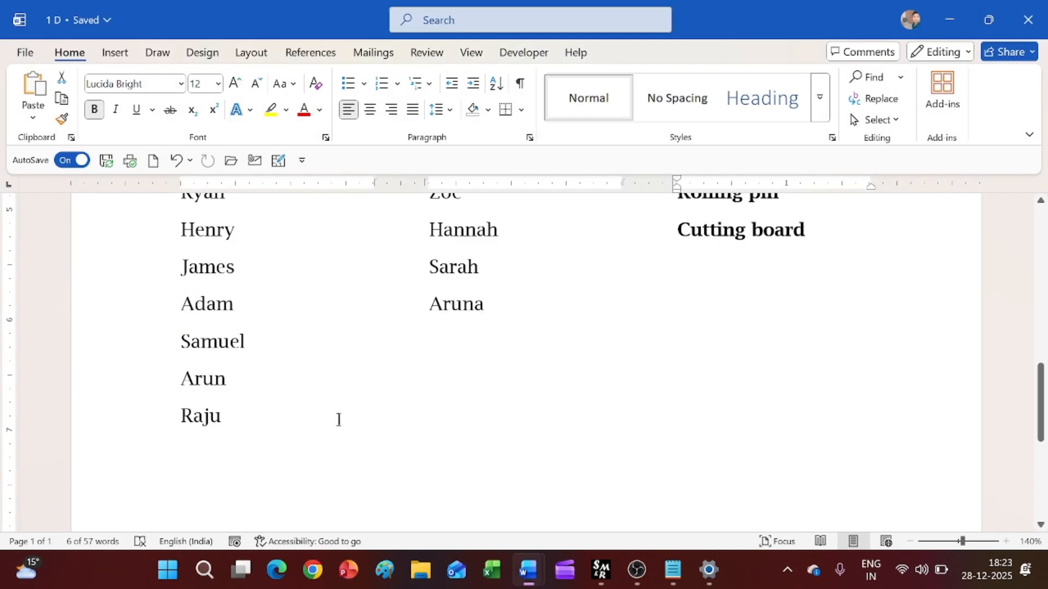
scroll(293, 299, up, 4)
scroll(293, 299, up, 4)
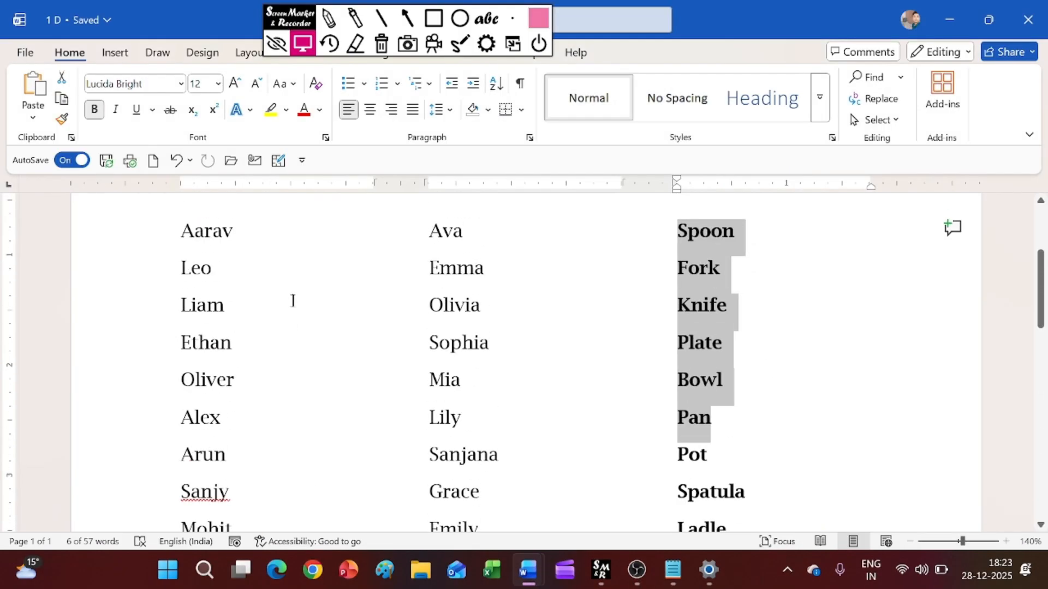
scroll(292, 301, up, 3)
scroll(210, 397, down, 3)
drag(182, 245, 244, 397)
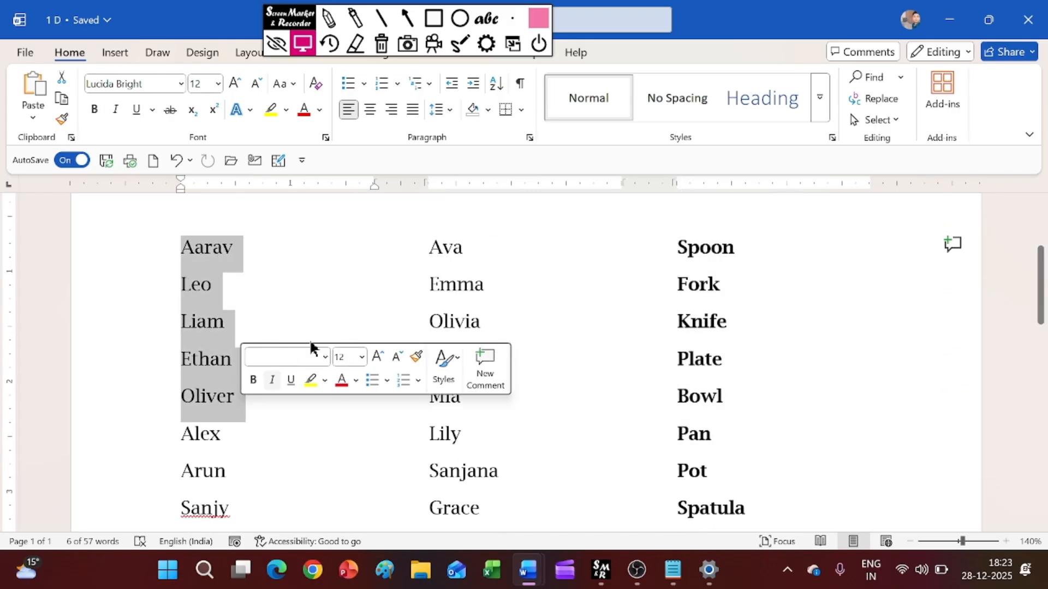
click(397, 88)
click(519, 171)
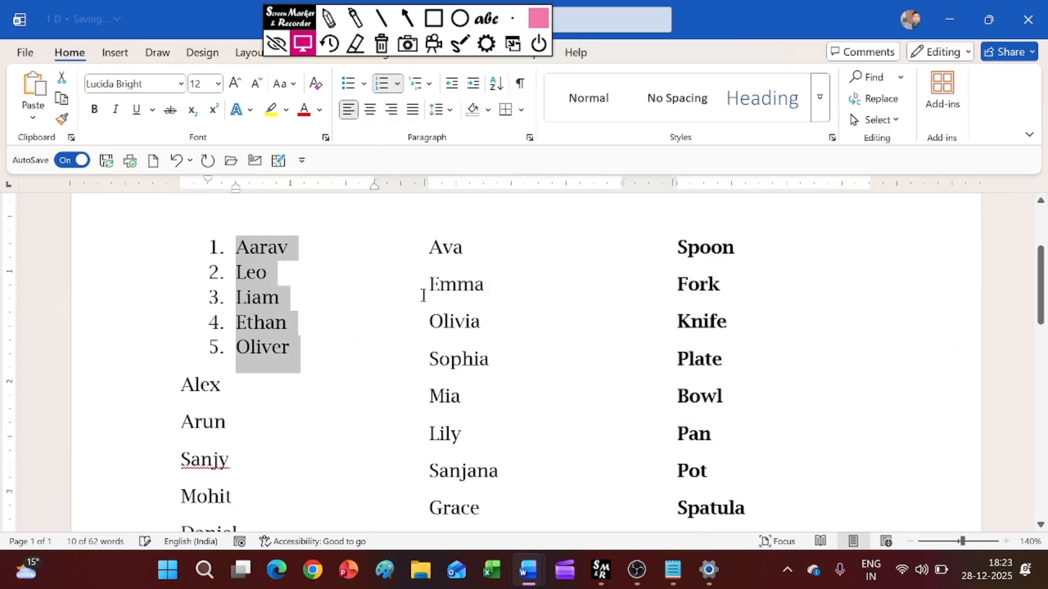
Apply A., B., C. numbering to the first four names in the Girls Name column
drag(428, 245, 480, 363)
click(397, 84)
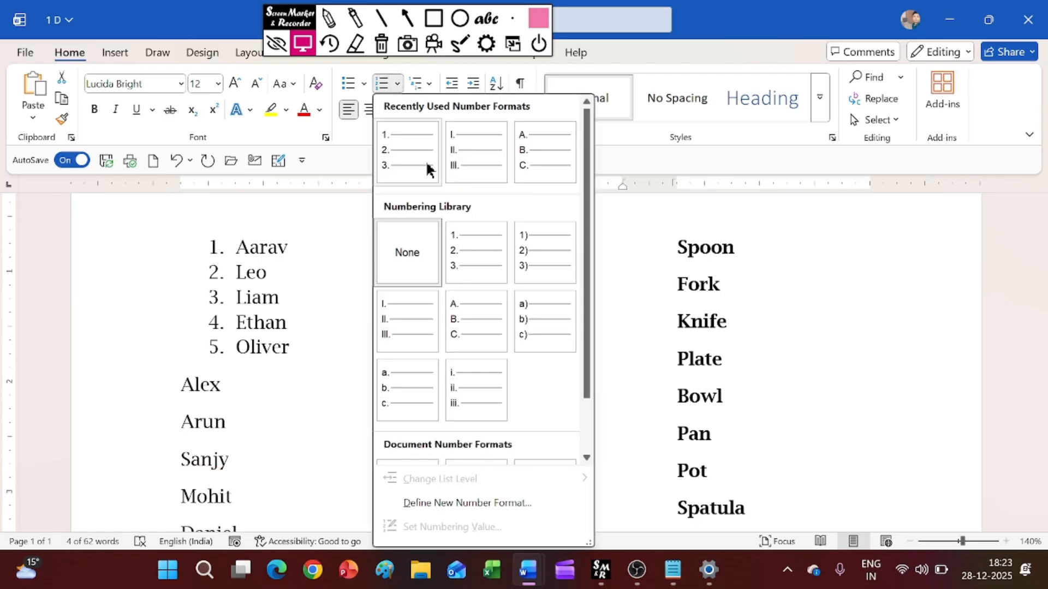
click(462, 343)
Apply 1., 2., 3. numbering to the first four Kitchen Tools items, from Spoon to Plate
drag(677, 248, 727, 355)
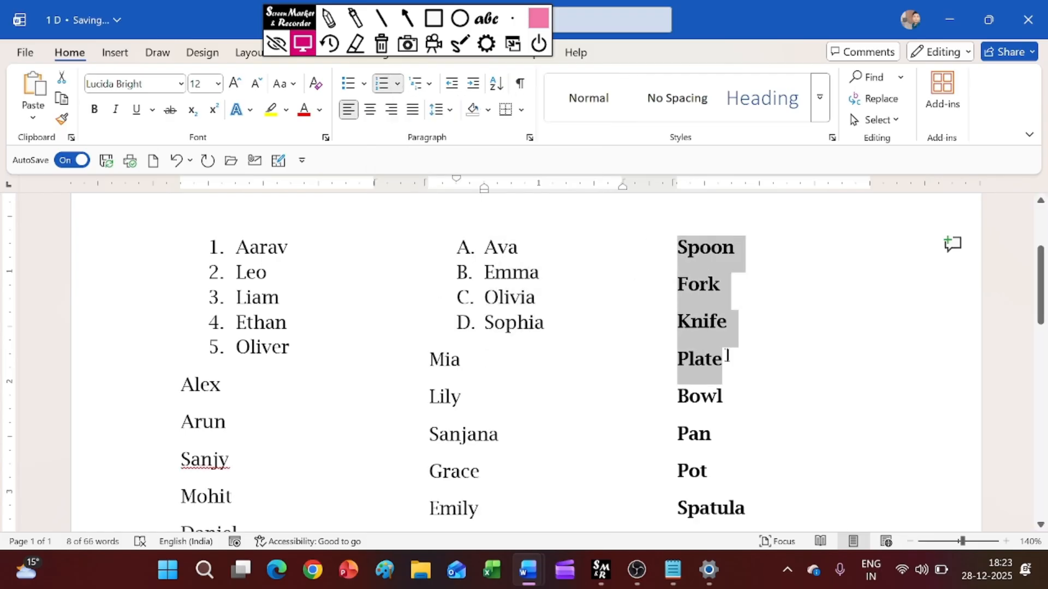
click(397, 83)
click(490, 257)
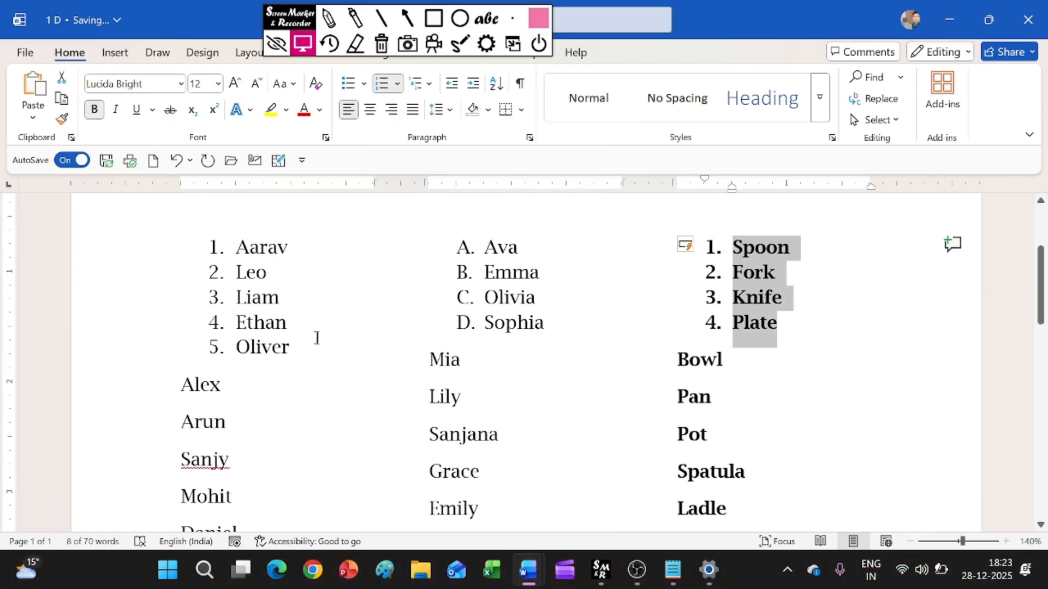
Add two more names at the end of the numbered Boys Name list and start an empty eighth item
scroll(314, 284, down, 2)
click(311, 238)
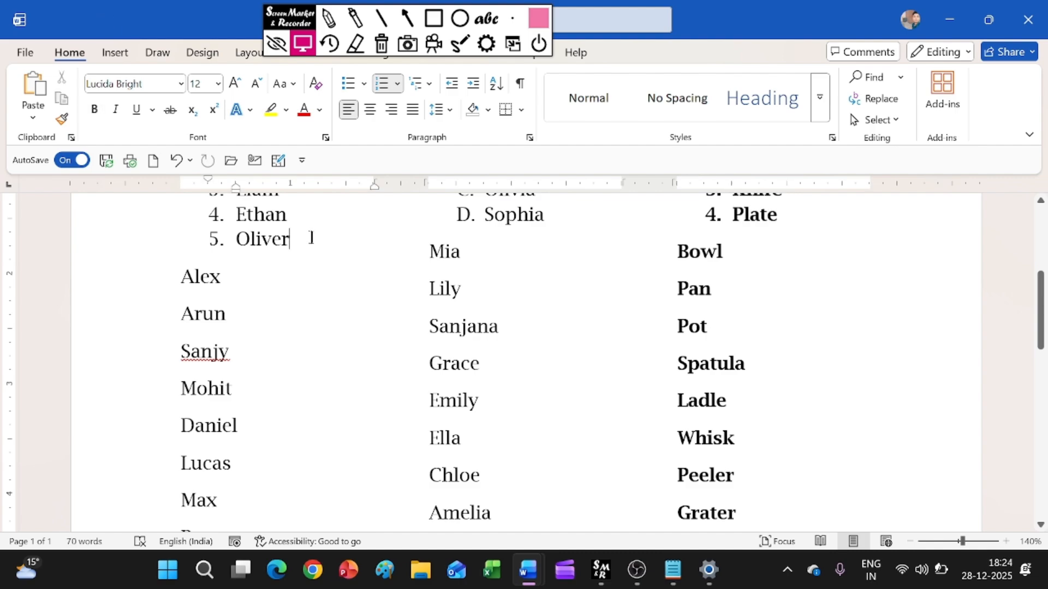
key(Return)
text(arun)
key(Return)
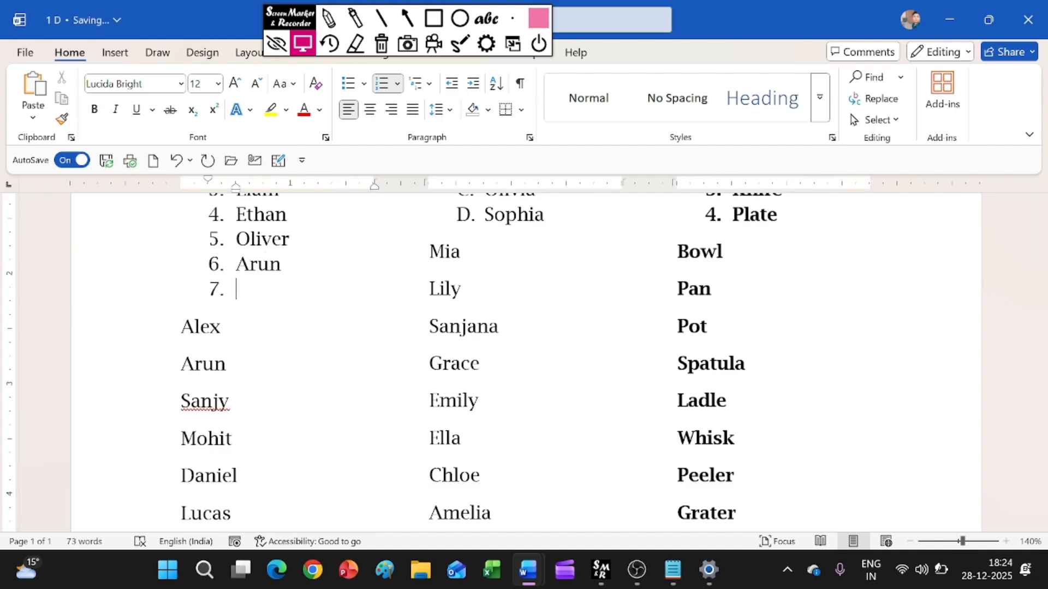
text(sanjay)
key(Return)
Add one more name as item E at the end of the lettered Girls Name list
scroll(553, 387, up, 3)
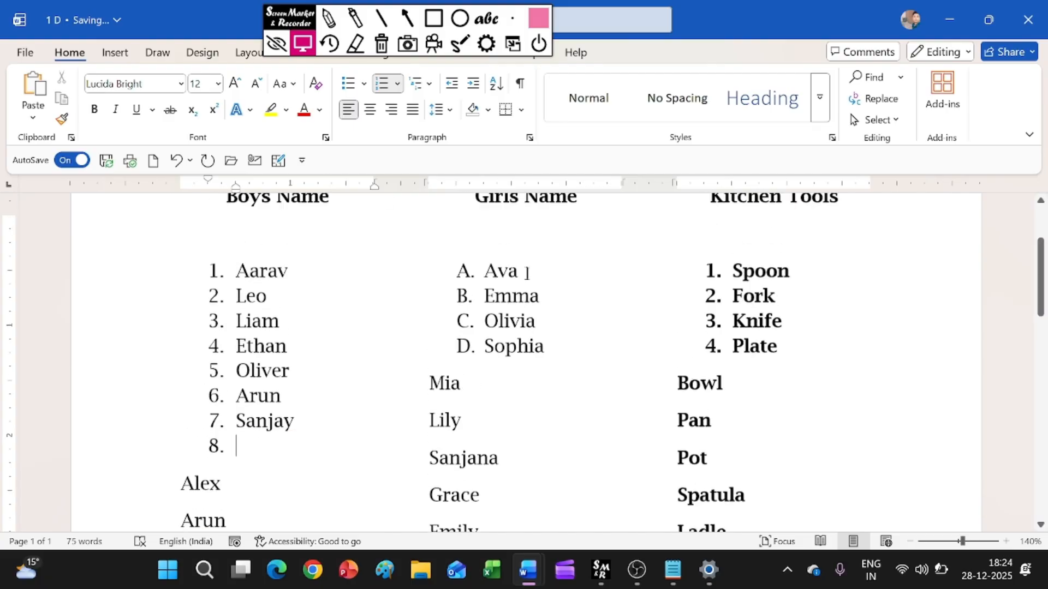
key(Return)
text(sona)
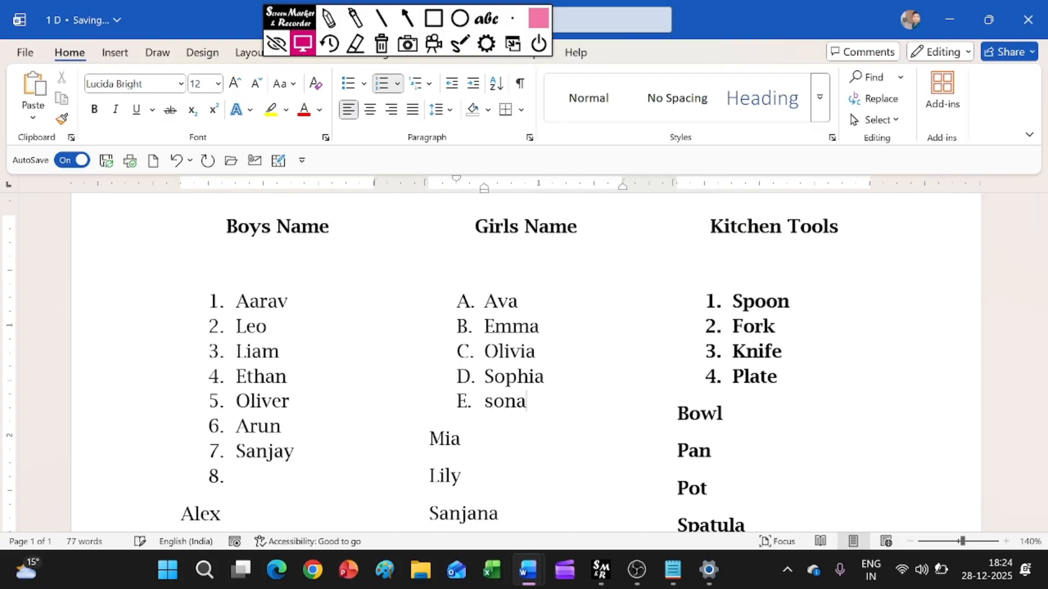
Change the numbering of the four numbered Kitchen Tools items to Roman numerals (I., II., III.)
drag(778, 376, 731, 301)
click(397, 83)
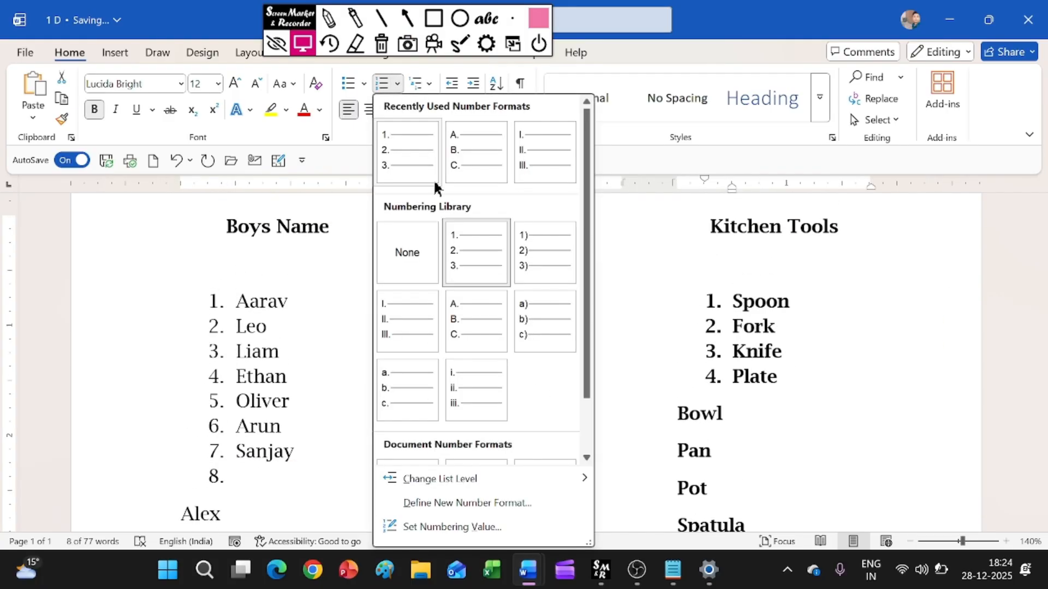
click(545, 152)
Add "Spoon" as item V after Plate in the Kitchen Tools list and start an empty item VI
scroll(692, 388, down, 2)
click(800, 270)
key(Return)
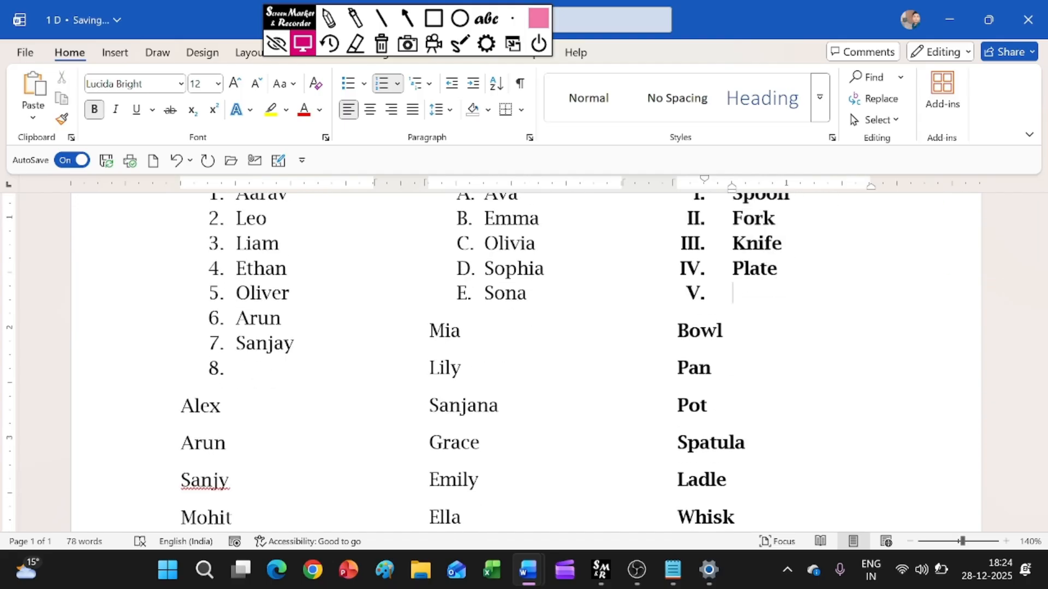
text(spoon)
key(Return)
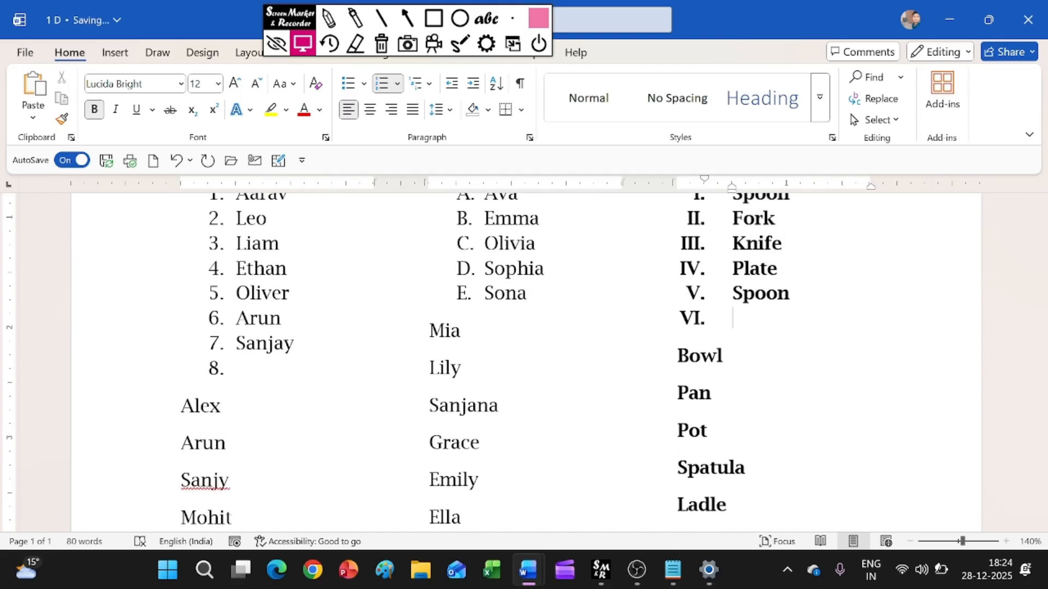
click(434, 18)
mouse_move(330, 93)
mouse_down()
mouse_move(342, 120)
mouse_move(425, 126)
mouse_up()
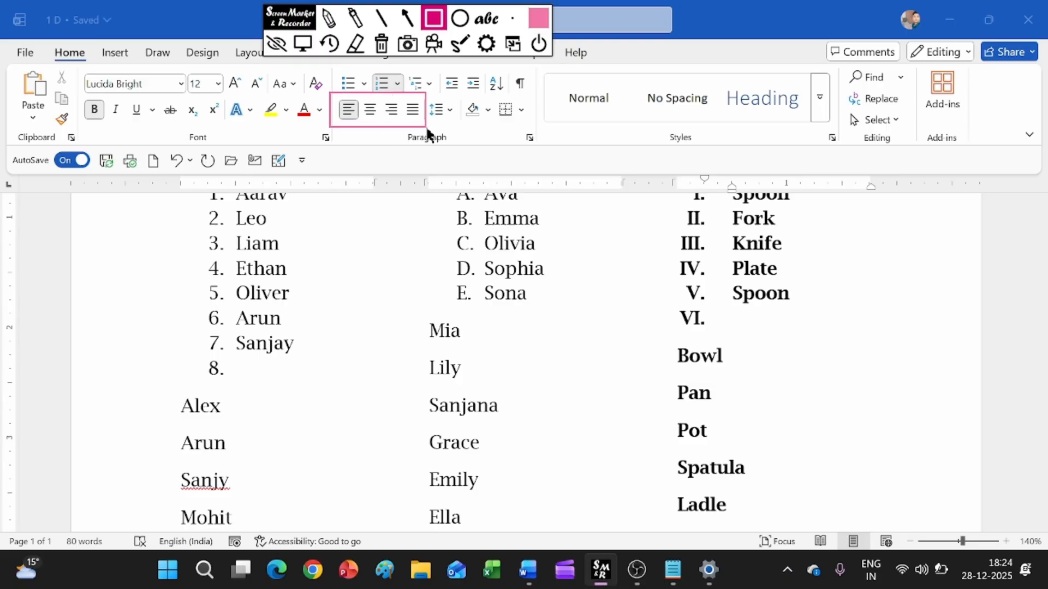
click(382, 46)
click(303, 43)
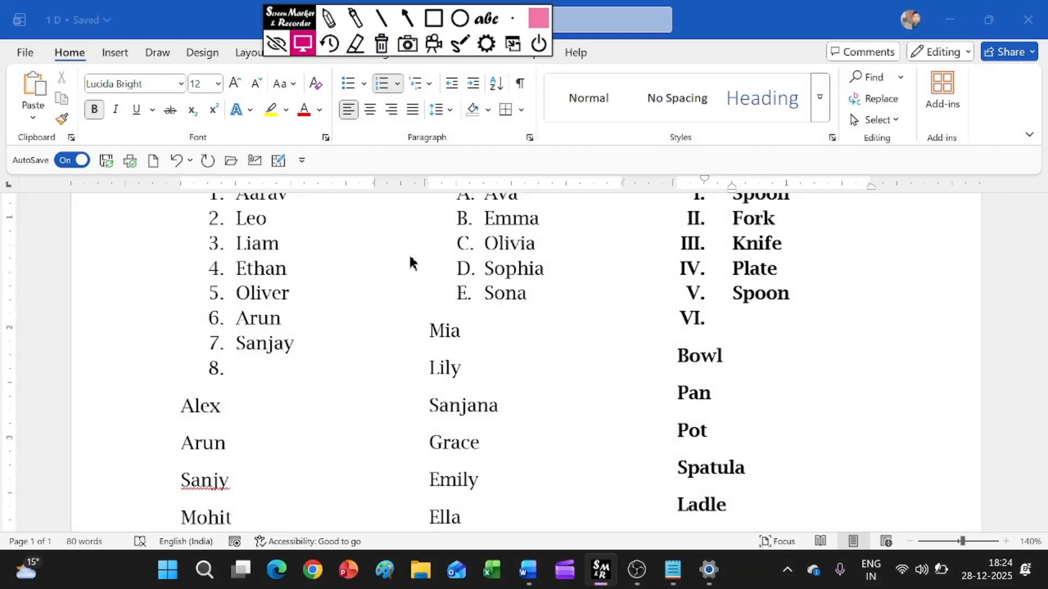
Switch to the Cyber Attack document and center its "Cyber Attack" title line
mouse_move(527, 570)
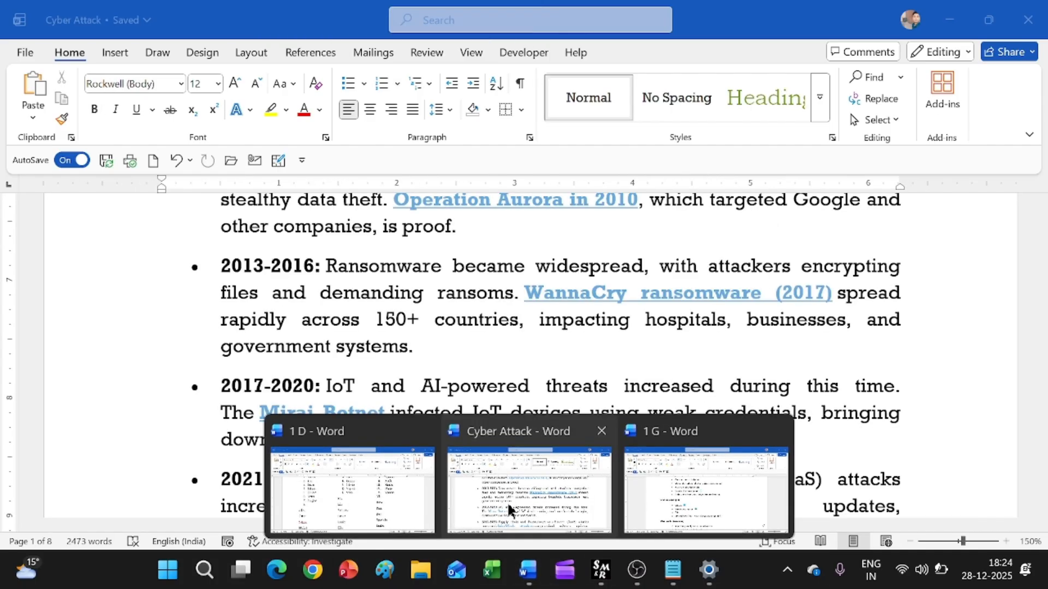
click(512, 508)
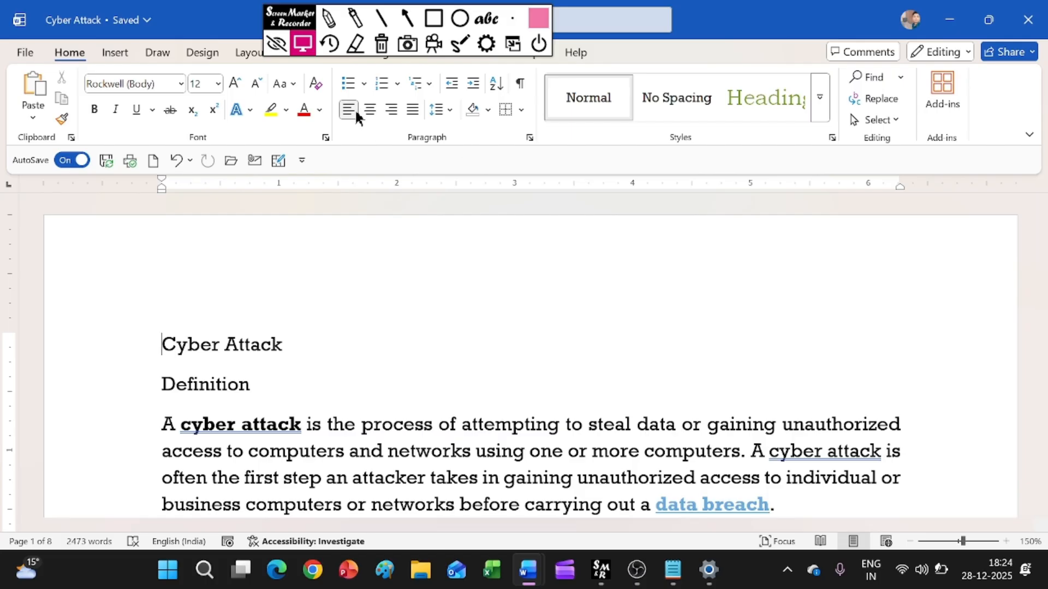
click(433, 19)
mouse_move(359, 95)
mouse_down()
mouse_move(362, 112)
mouse_move(384, 126)
mouse_up()
click(302, 43)
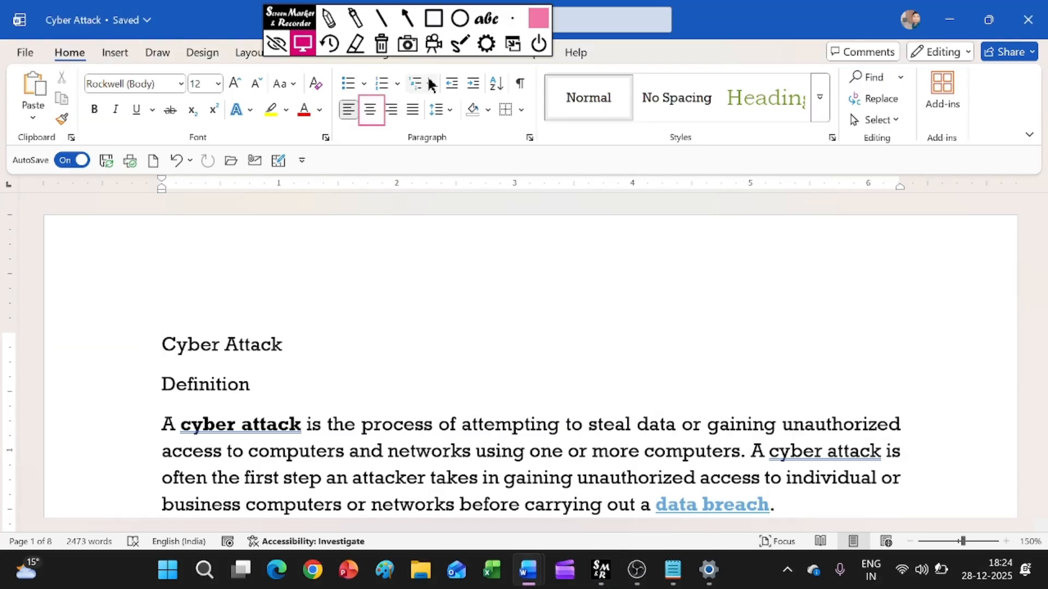
click(371, 111)
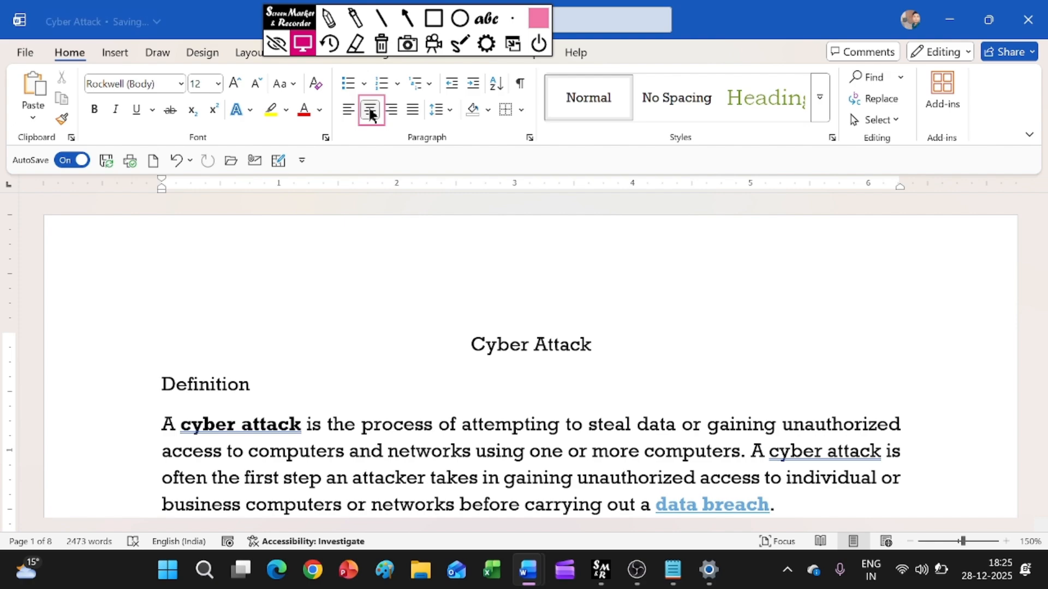
Right-align the "Cyber Attack" title line
click(381, 43)
click(432, 19)
click(429, 20)
drag(381, 99, 403, 121)
click(303, 43)
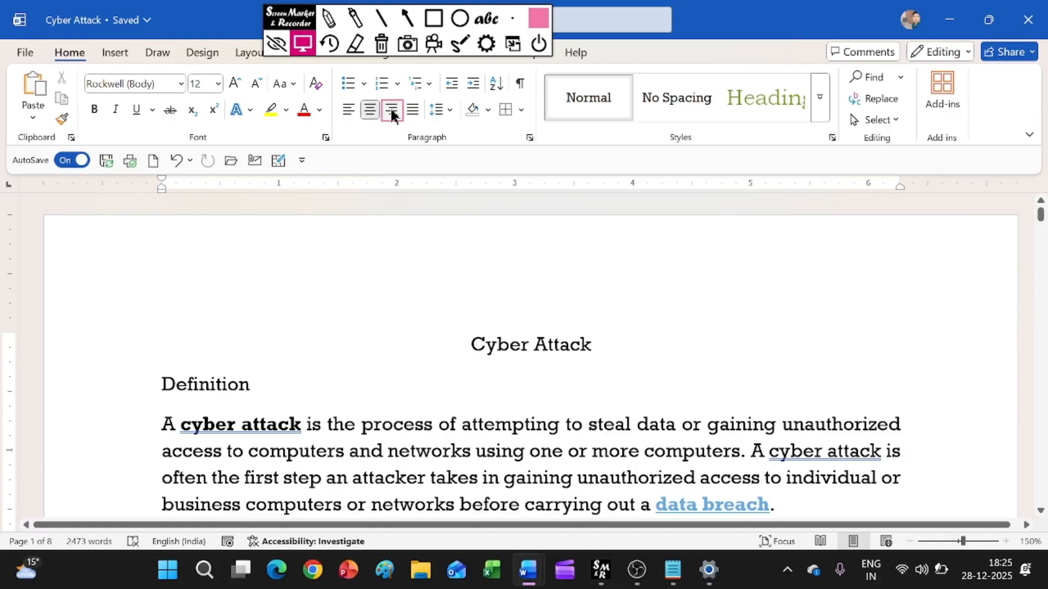
click(392, 111)
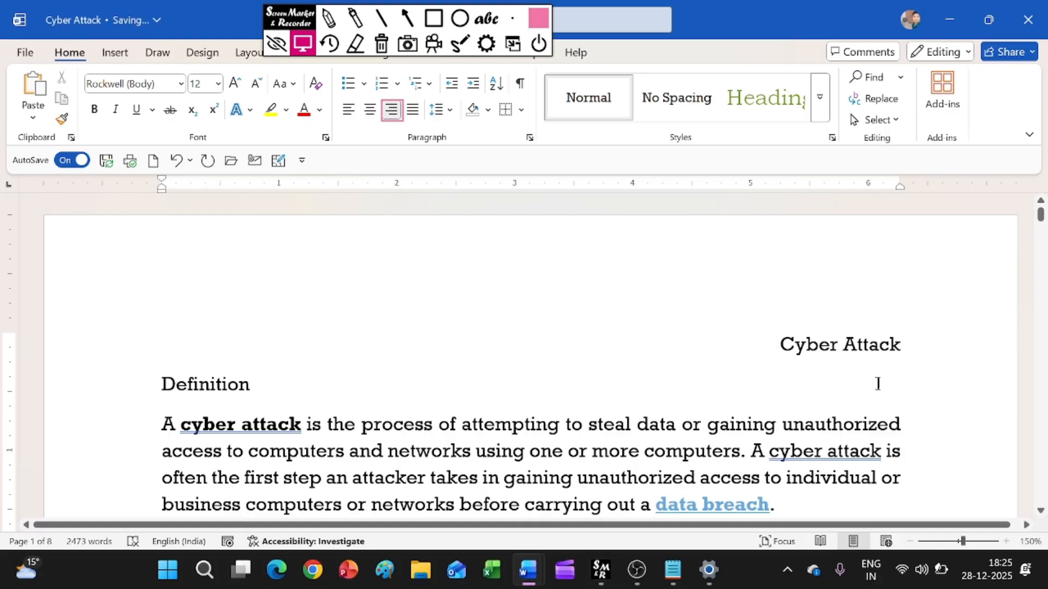
Center the "Cyber Attack" title again and set it back to left alignment
click(370, 110)
click(352, 113)
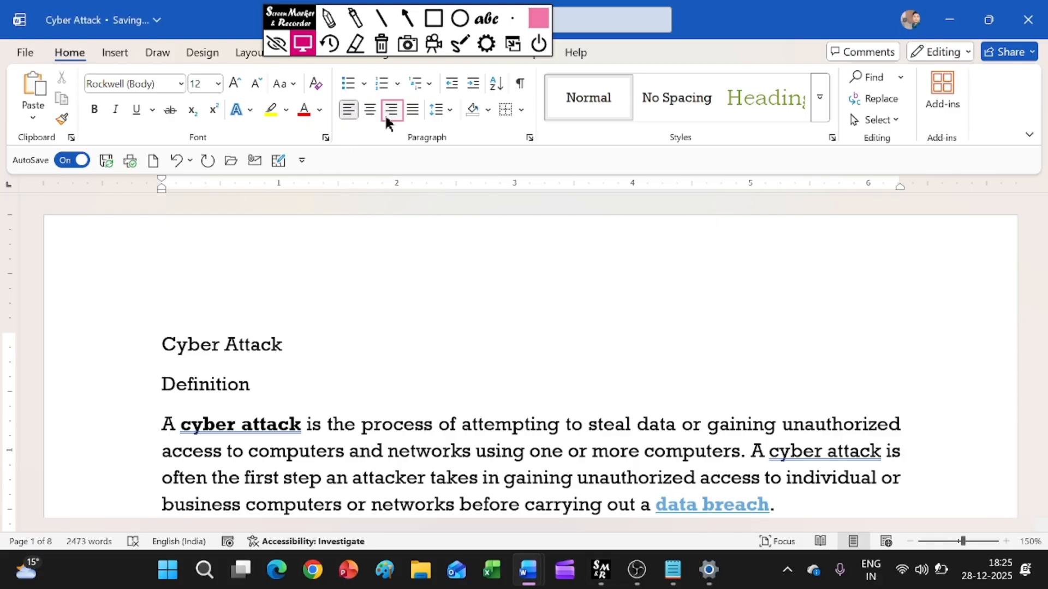
Right-align the "Cyber Attack" title line once more
click(395, 112)
Create a new blank document and fill it with sample paragraphs generated by =rand()
key(ctrl+n)
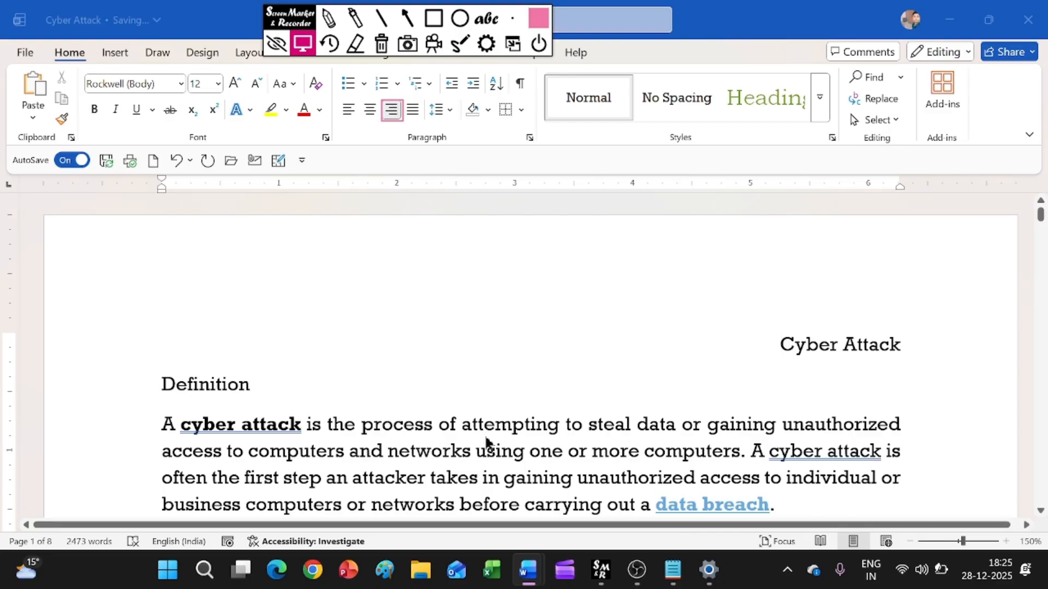
text(=rand)
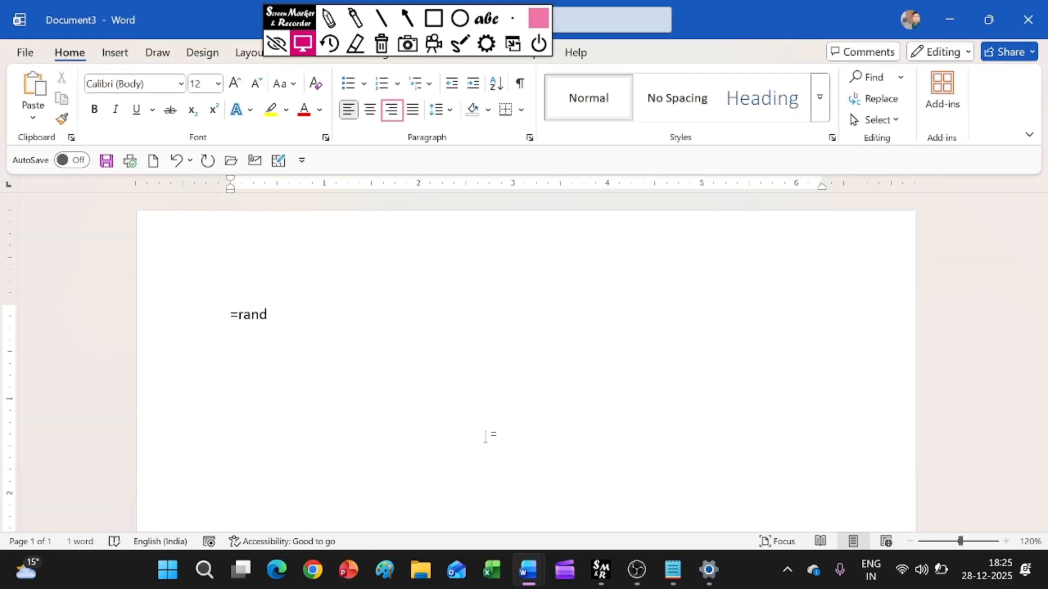
text(())
key(Return)
Justify all the sample paragraphs in the new document
scroll(463, 398, up, 5)
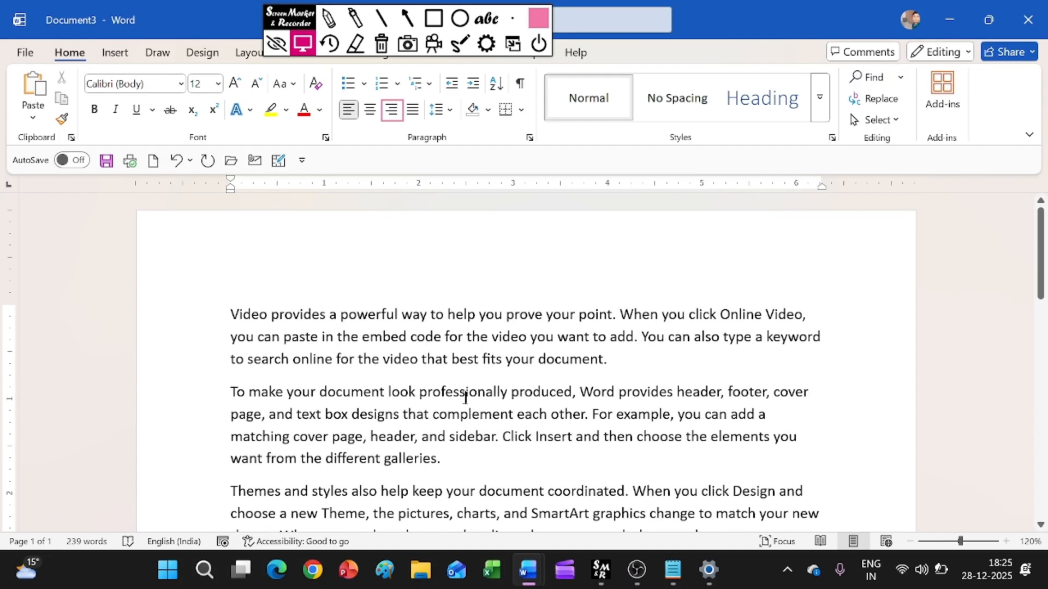
ctrl+scroll(136, 295, up, 3)
scroll(164, 269, down, 6)
scroll(164, 286, up, 6)
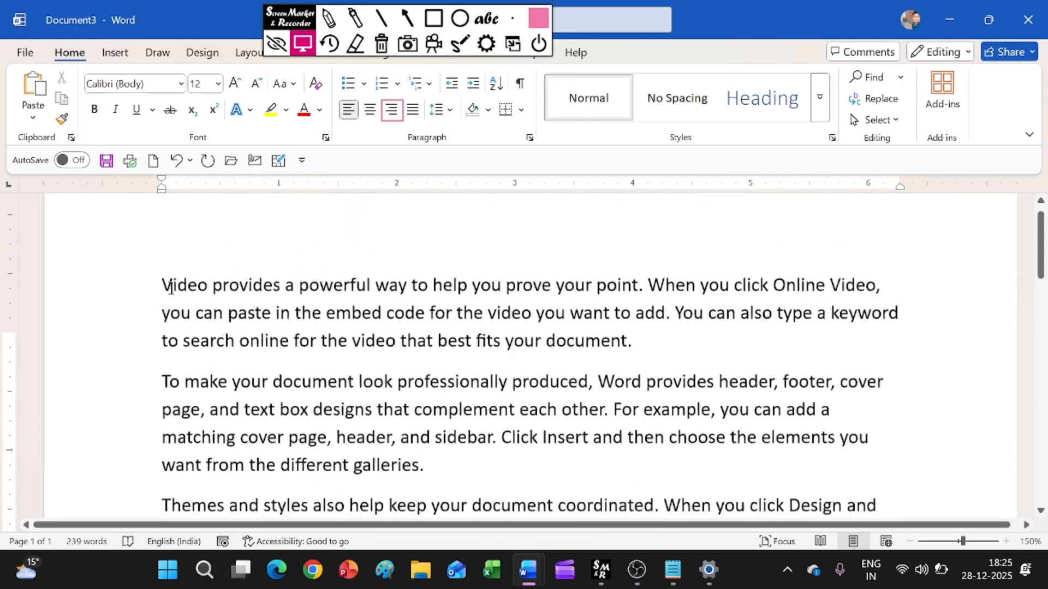
scroll(163, 286, down, 3)
ctrl+scroll(702, 389, down, 6)
scroll(702, 384, up, 2)
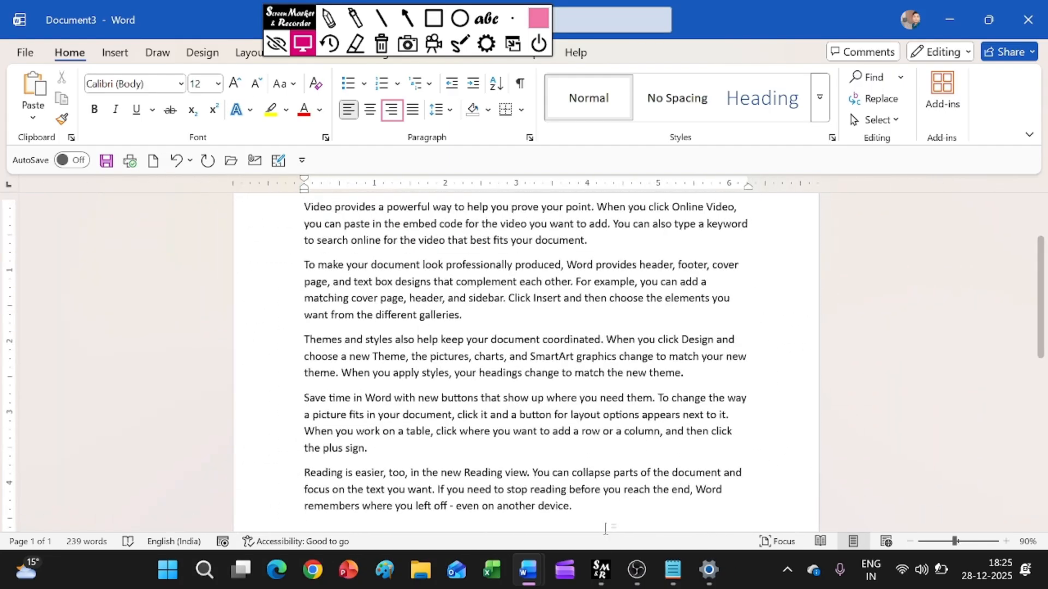
ctrl+scroll(604, 444, down, 1)
drag(582, 511, 439, 428)
key(ctrl+a)
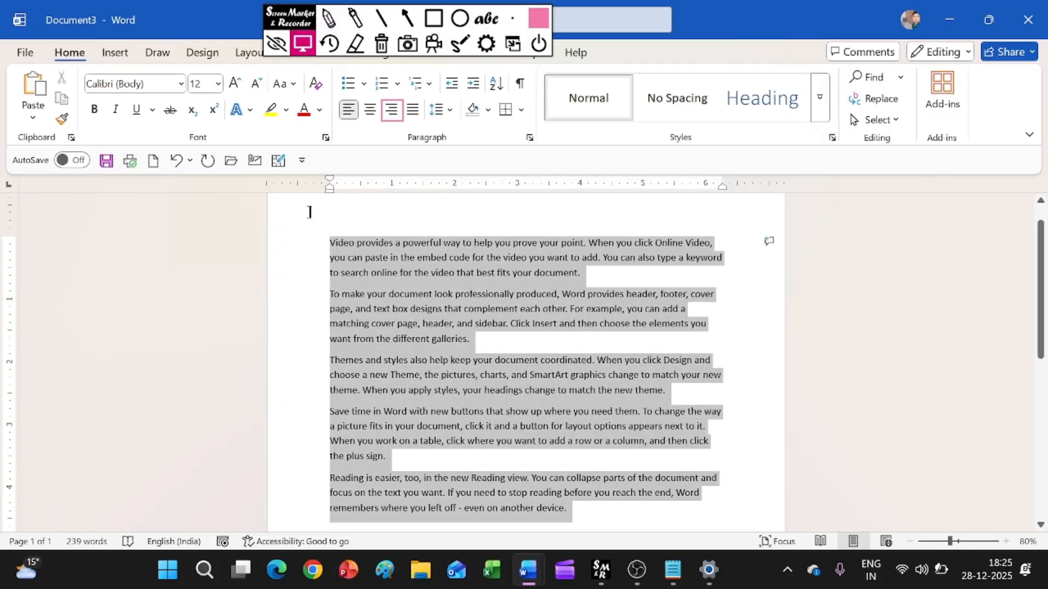
click(415, 110)
click(381, 47)
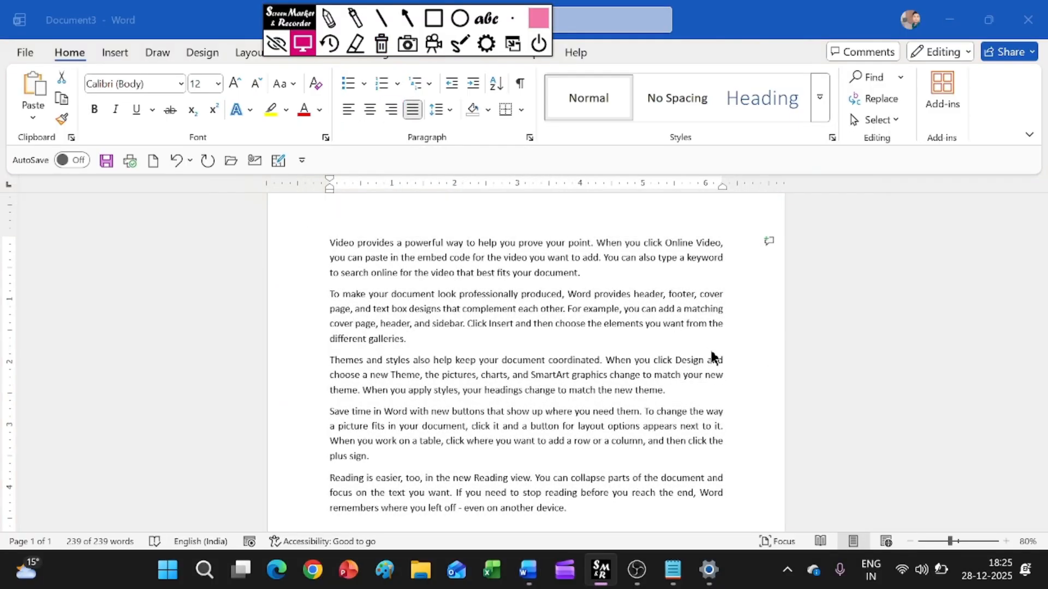
ctrl+scroll(714, 358, up, 8)
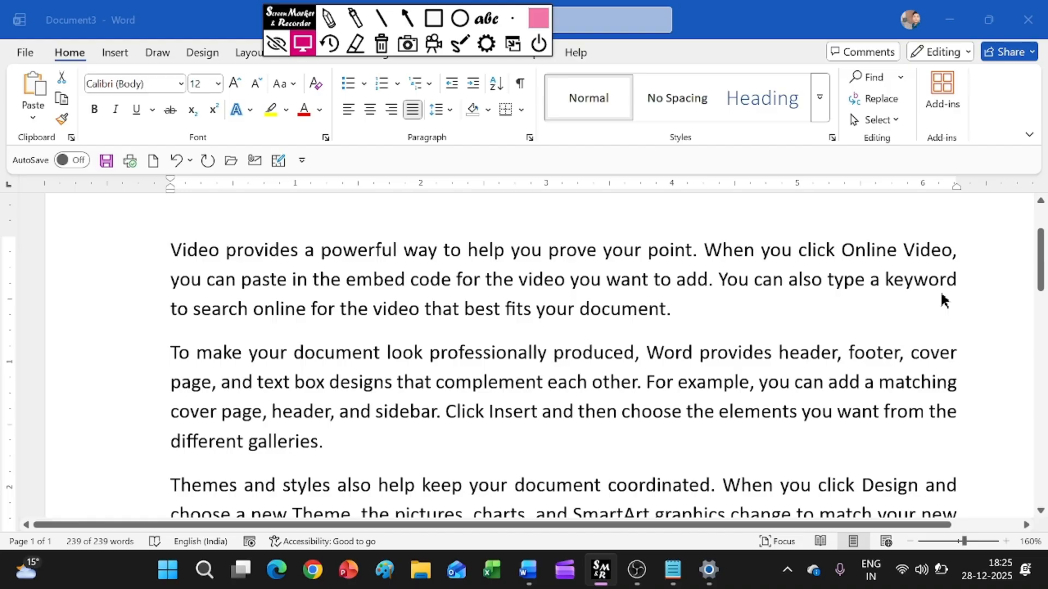
click(434, 18)
drag(426, 98, 458, 122)
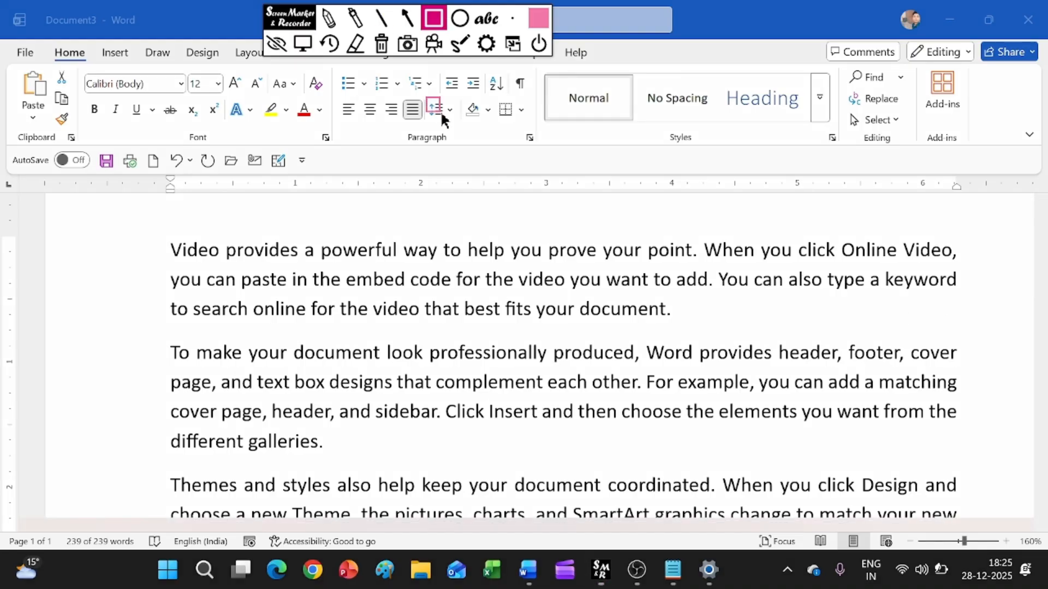
click(374, 47)
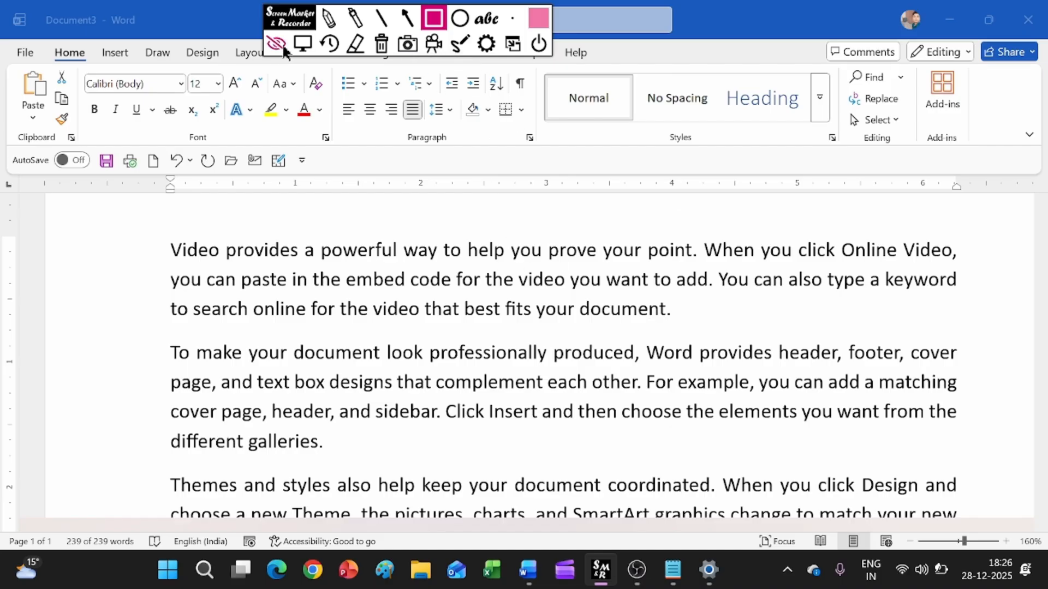
click(302, 43)
Set the first paragraph's line spacing to At least and raise its point value in the line spacing options
double_click(127, 254)
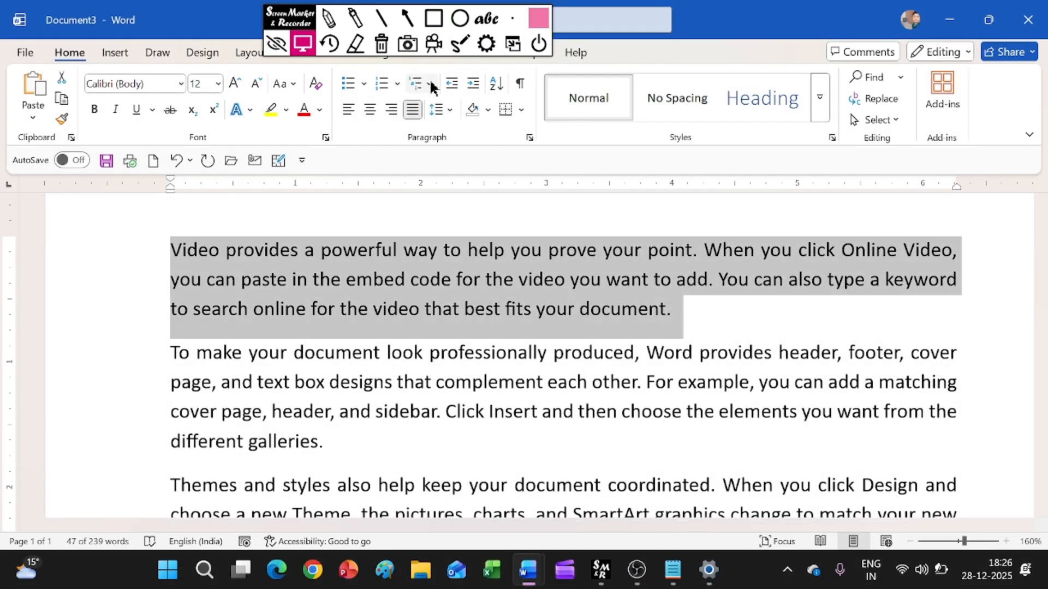
click(438, 109)
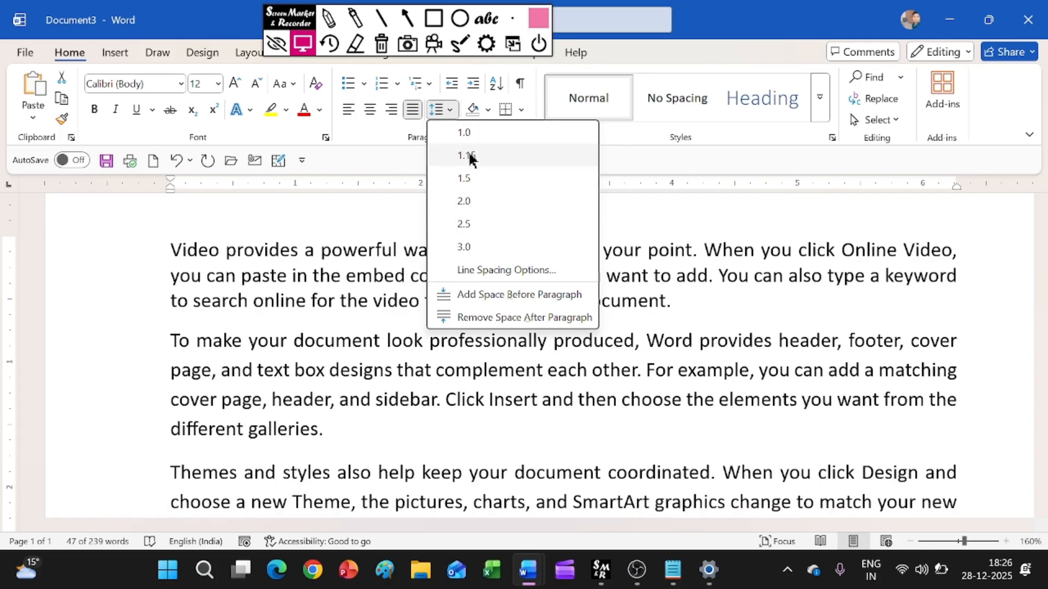
click(484, 271)
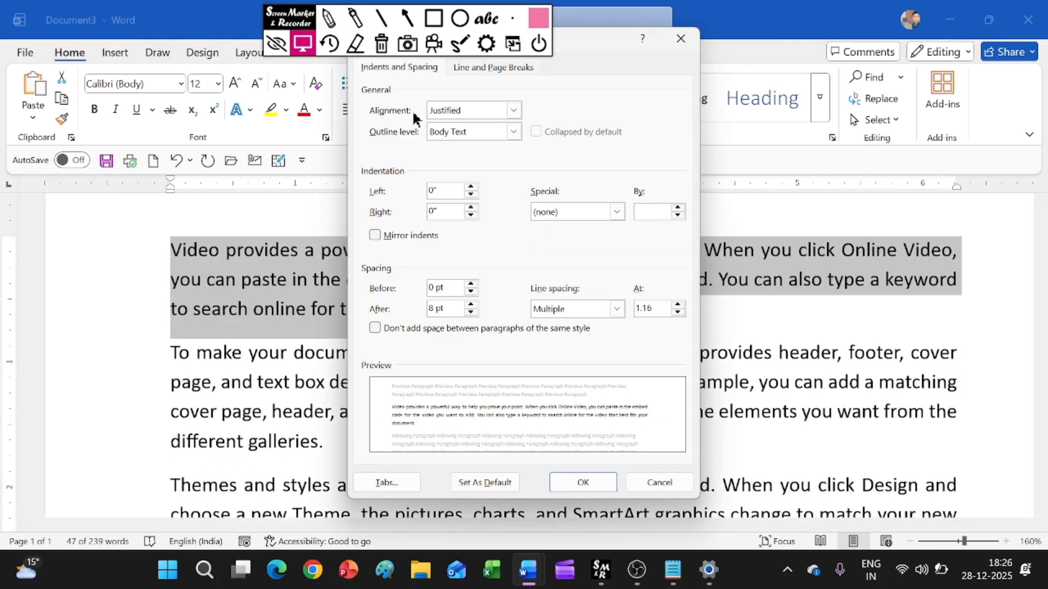
click(616, 309)
click(580, 360)
click(678, 305)
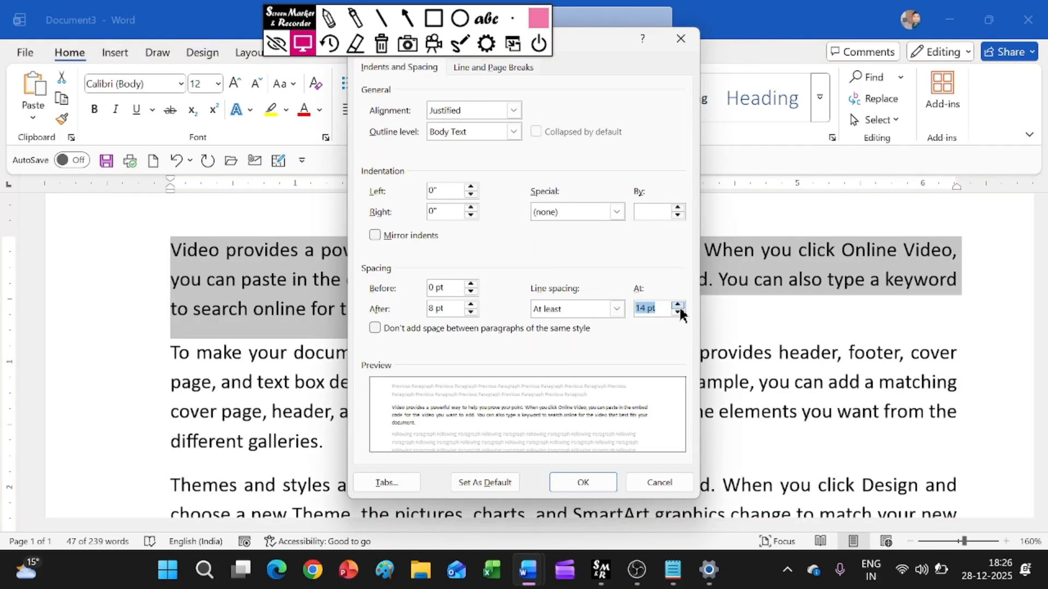
click(583, 483)
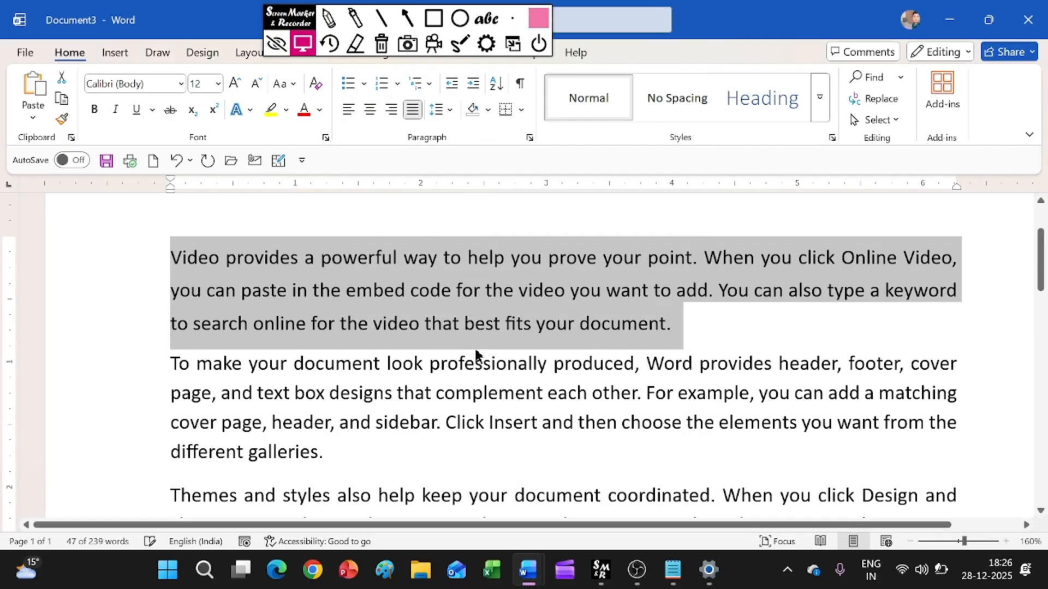
click(521, 264)
click(433, 18)
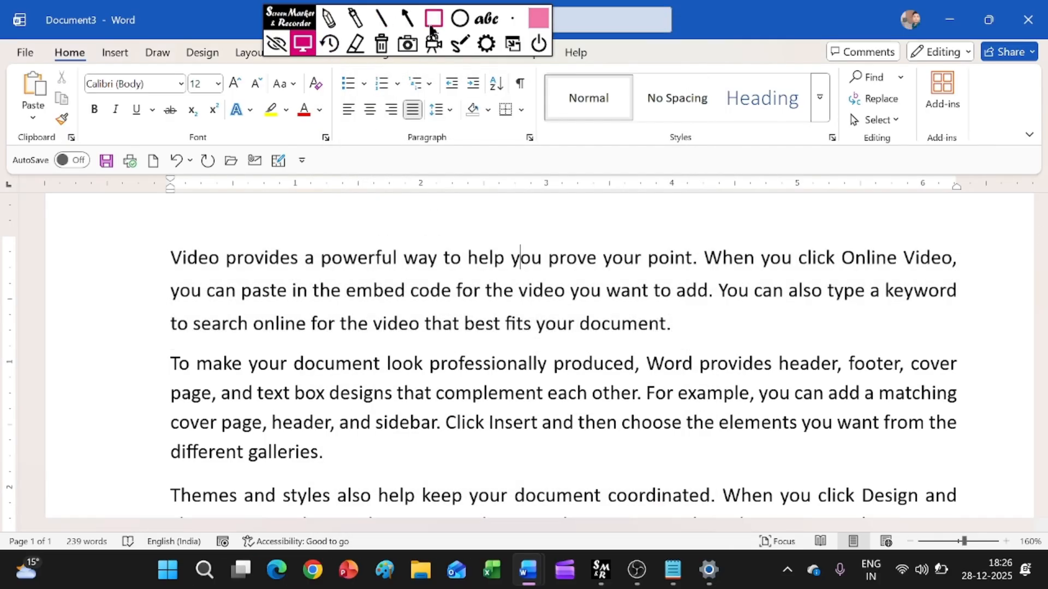
drag(458, 94, 492, 127)
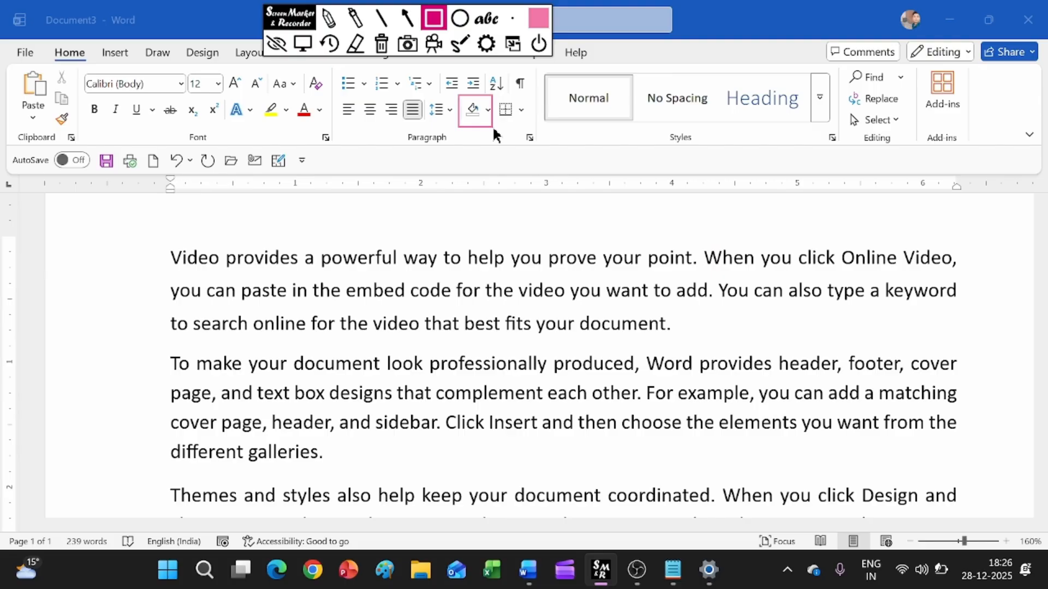
click(303, 45)
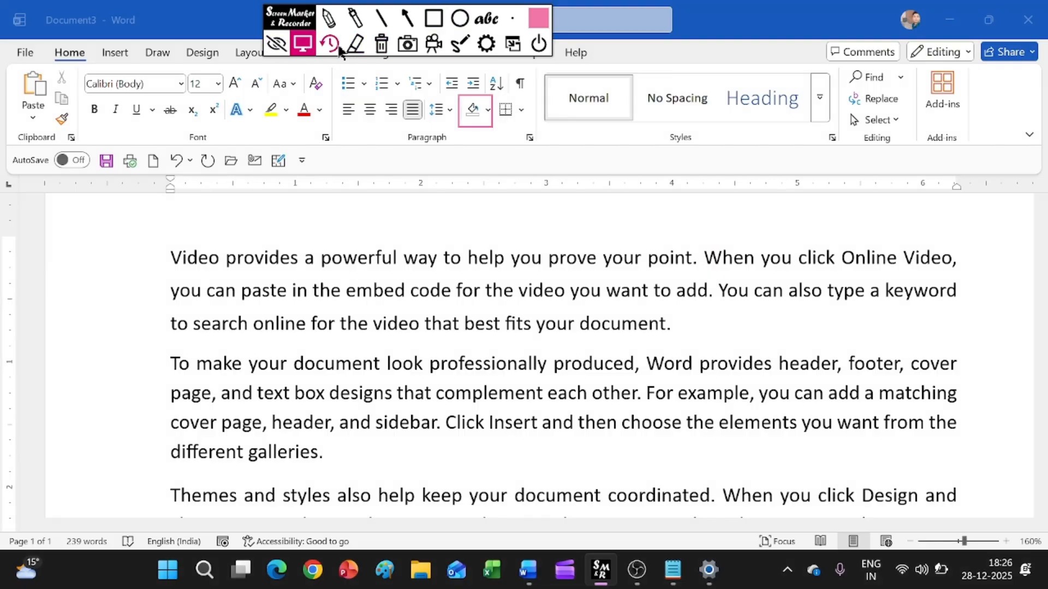
click(385, 48)
click(538, 29)
scroll(236, 307, down, 1)
scroll(173, 264, up, 1)
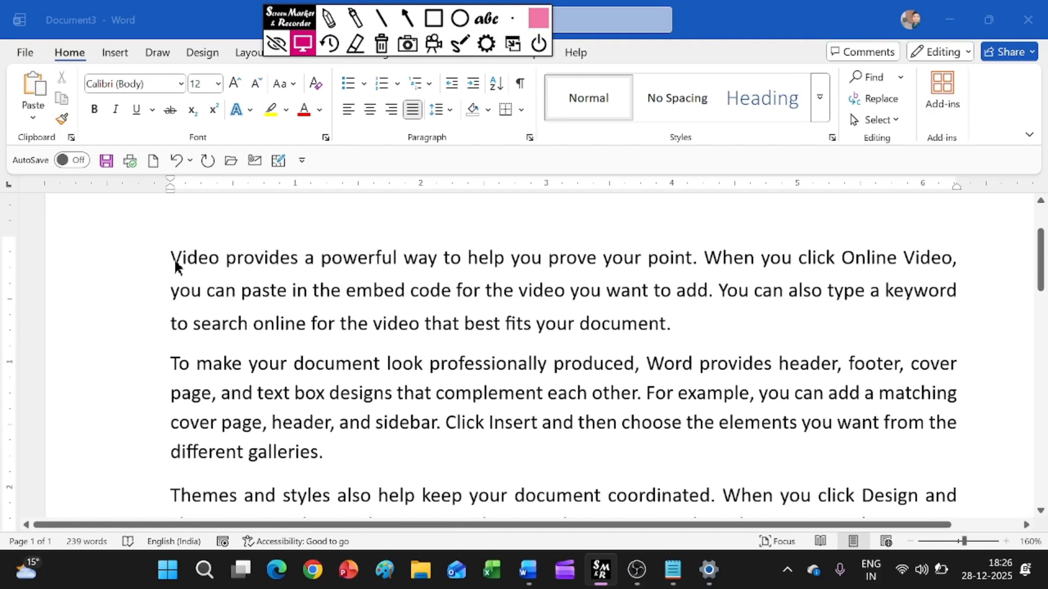
Apply the standard orange shading to the first paragraph, "Video provides a powerful way"
click(171, 257)
drag(171, 257, 680, 331)
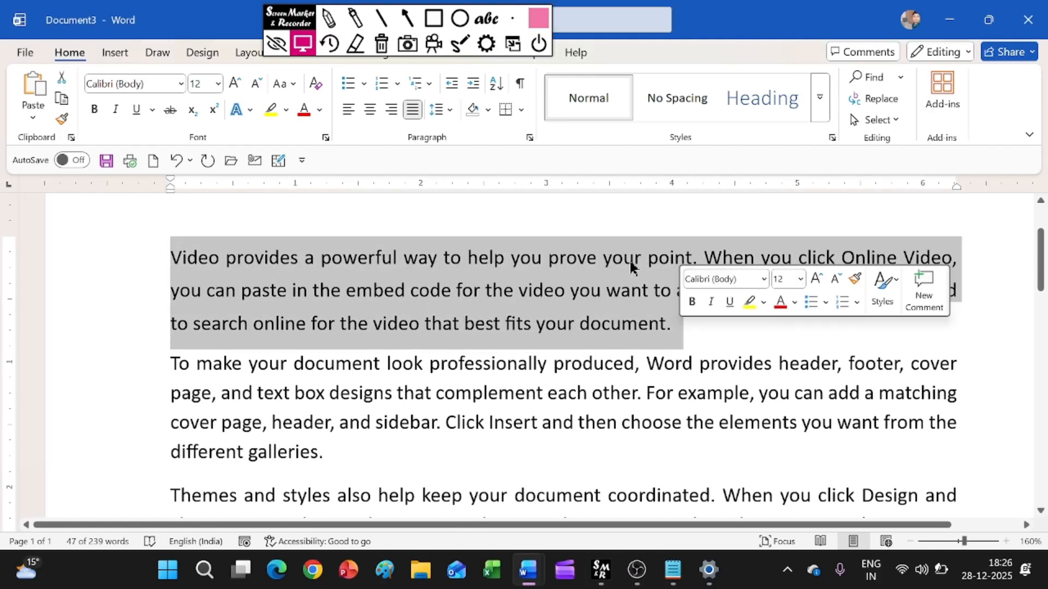
click(488, 109)
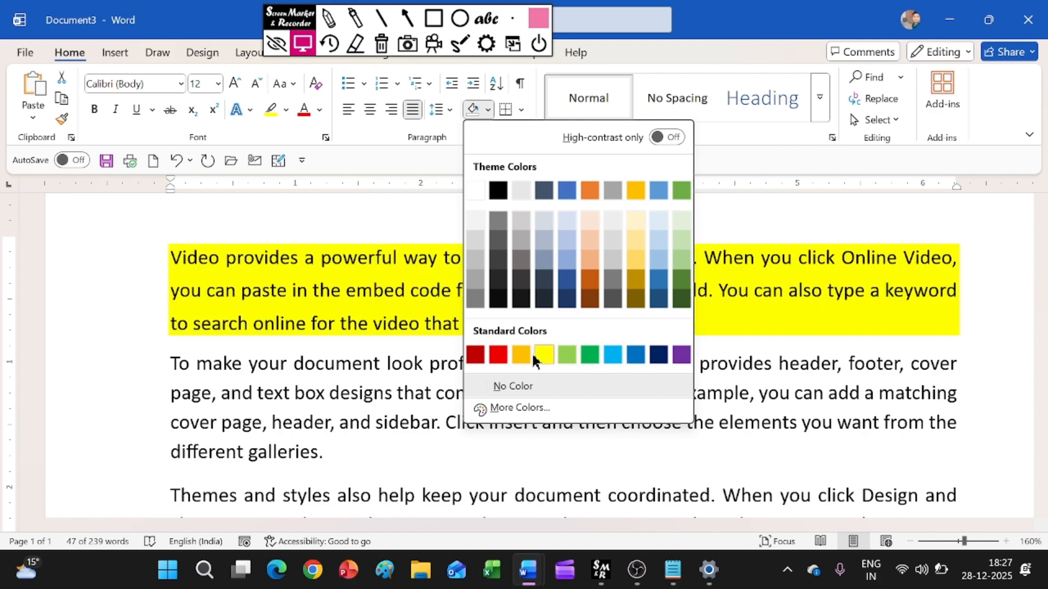
click(525, 353)
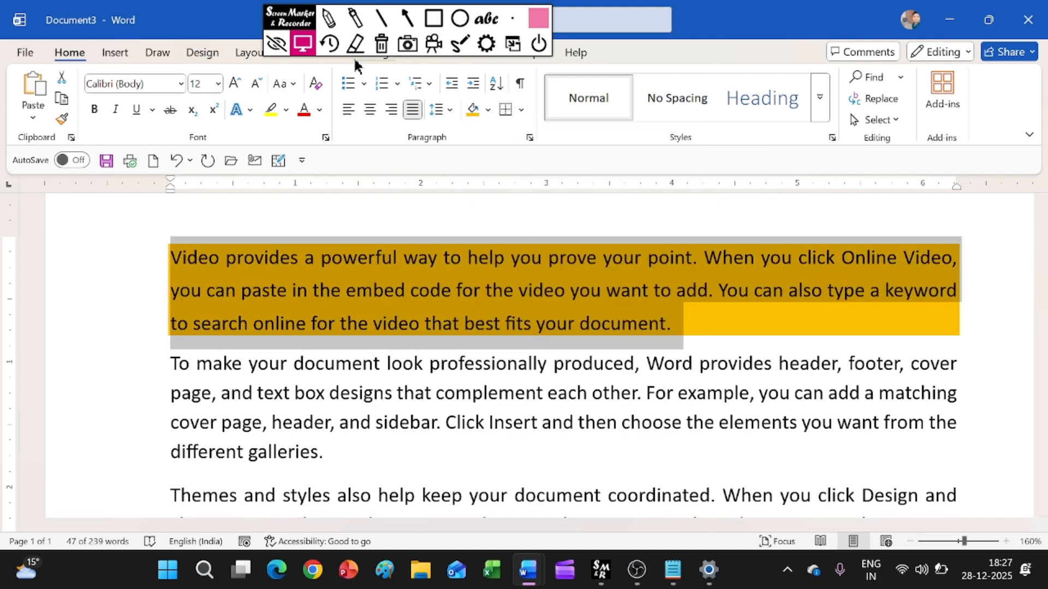
click(434, 18)
drag(494, 96, 533, 129)
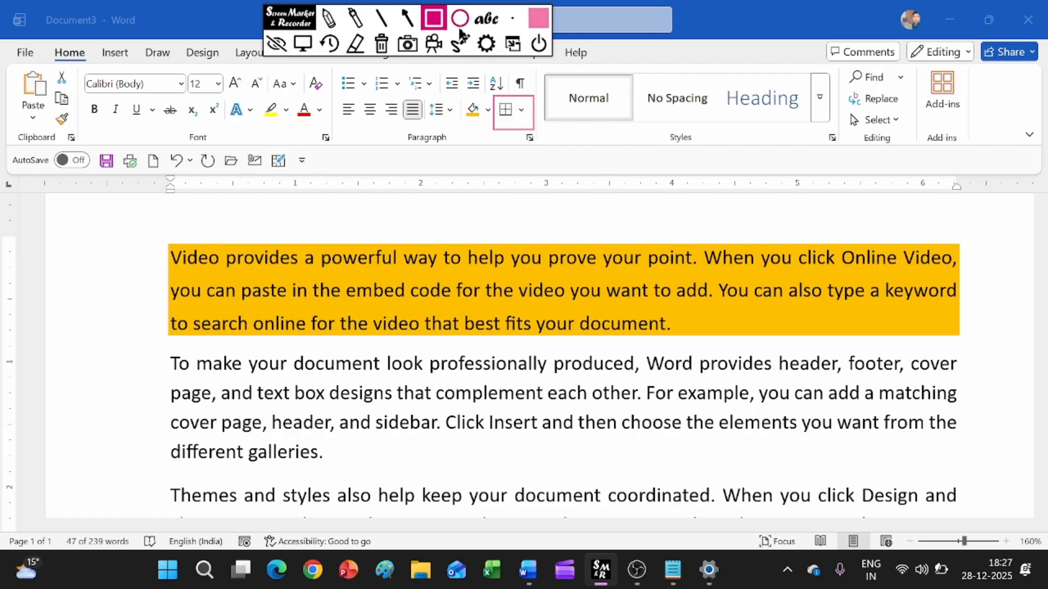
click(381, 43)
click(302, 43)
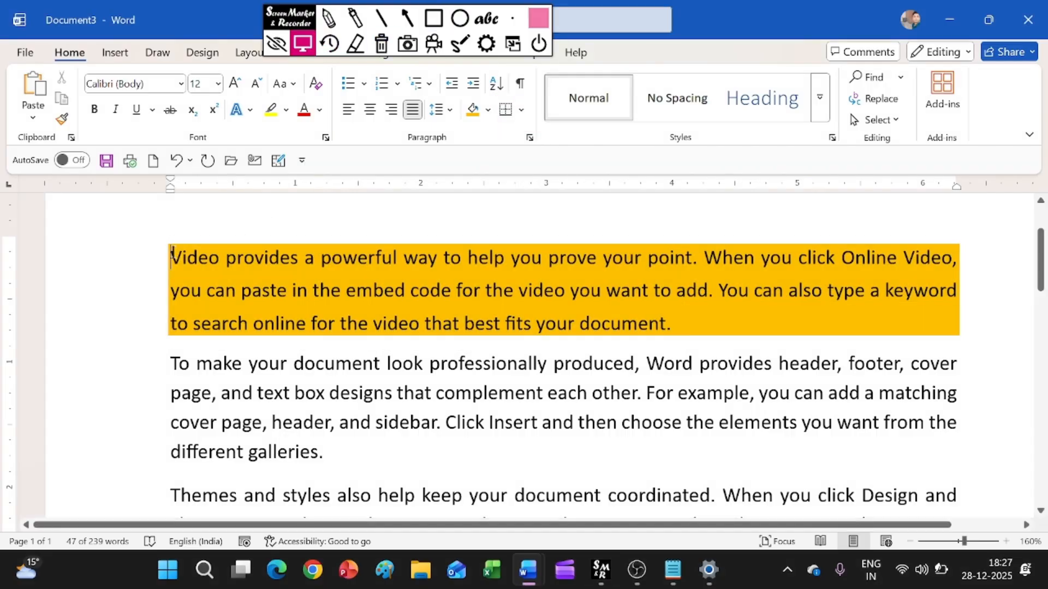
Remove the first paragraph's shading by setting it to No Color
drag(164, 261, 697, 322)
click(488, 110)
click(516, 385)
Apply All Borders to every paragraph in the document
scroll(342, 327, down, 1)
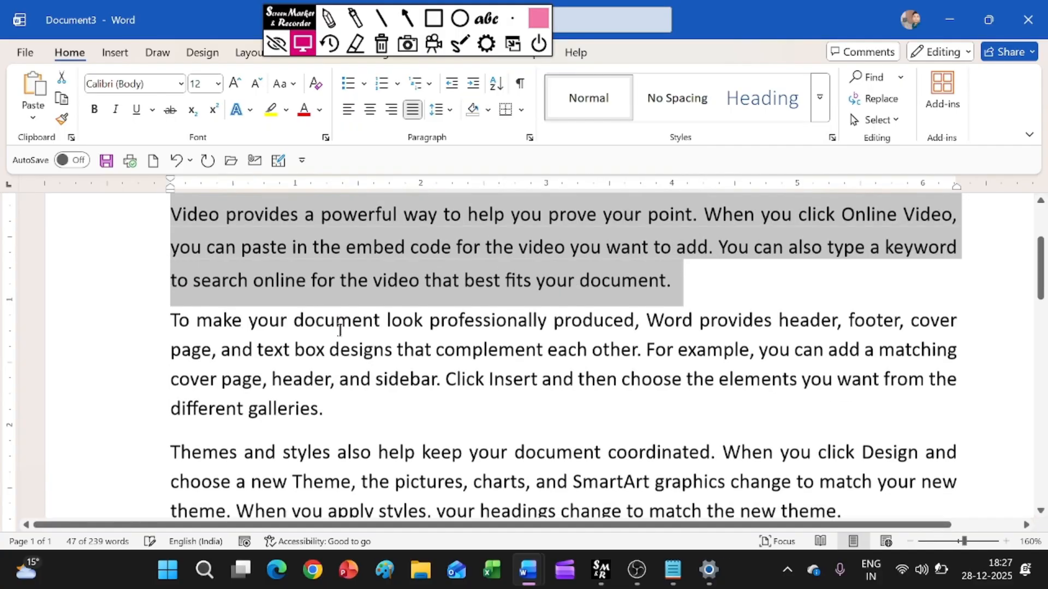
ctrl+scroll(337, 320, down, 8)
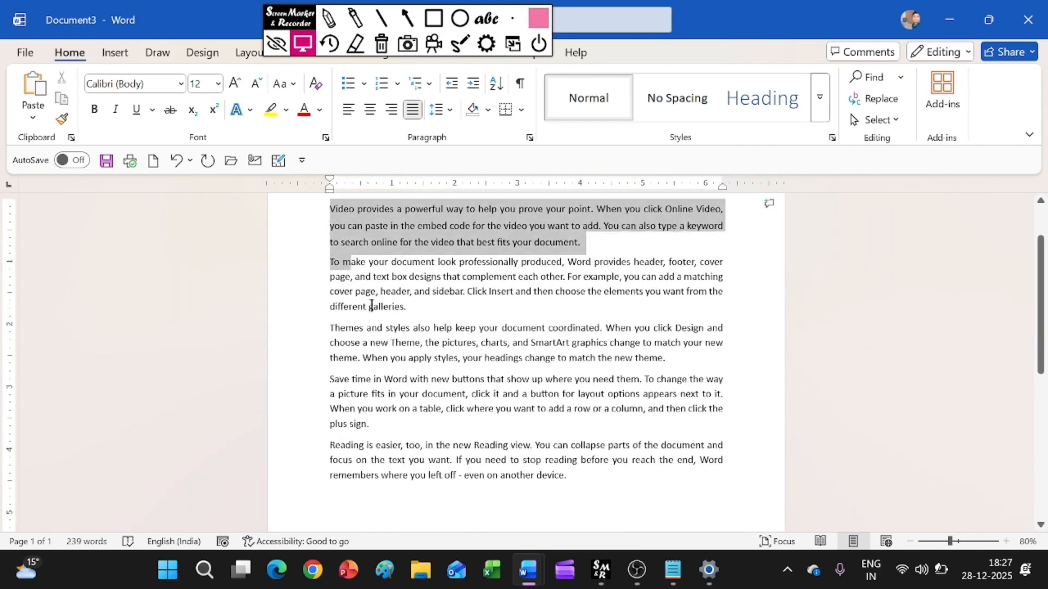
key(ctrl+a)
click(521, 110)
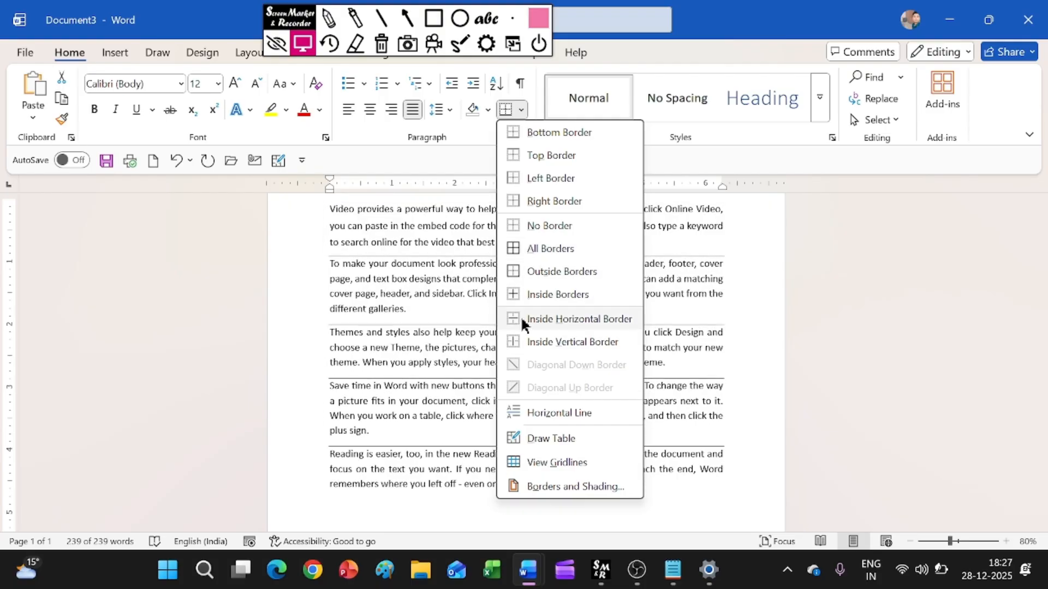
click(568, 248)
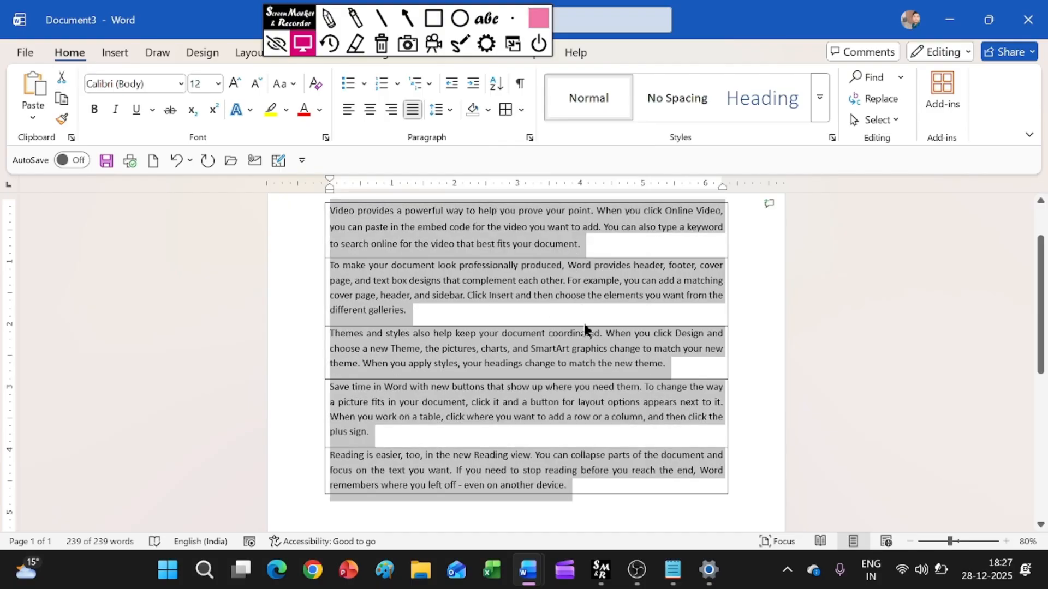
scroll(584, 322, up, 5)
scroll(592, 300, up, 5)
click(433, 18)
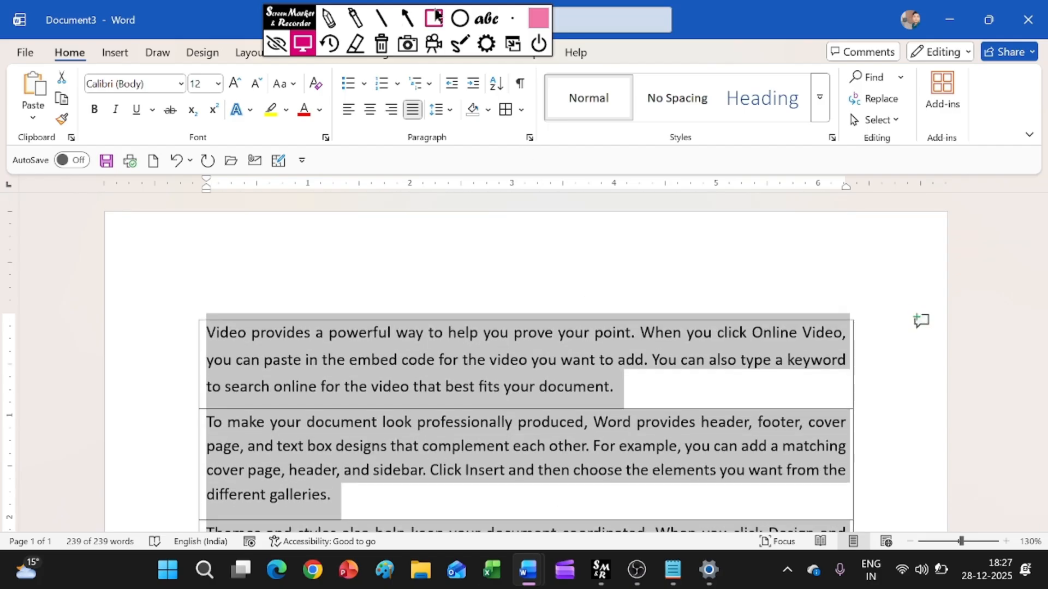
mouse_move(443, 68)
mouse_down()
mouse_move(490, 105)
mouse_move(484, 95)
mouse_up()
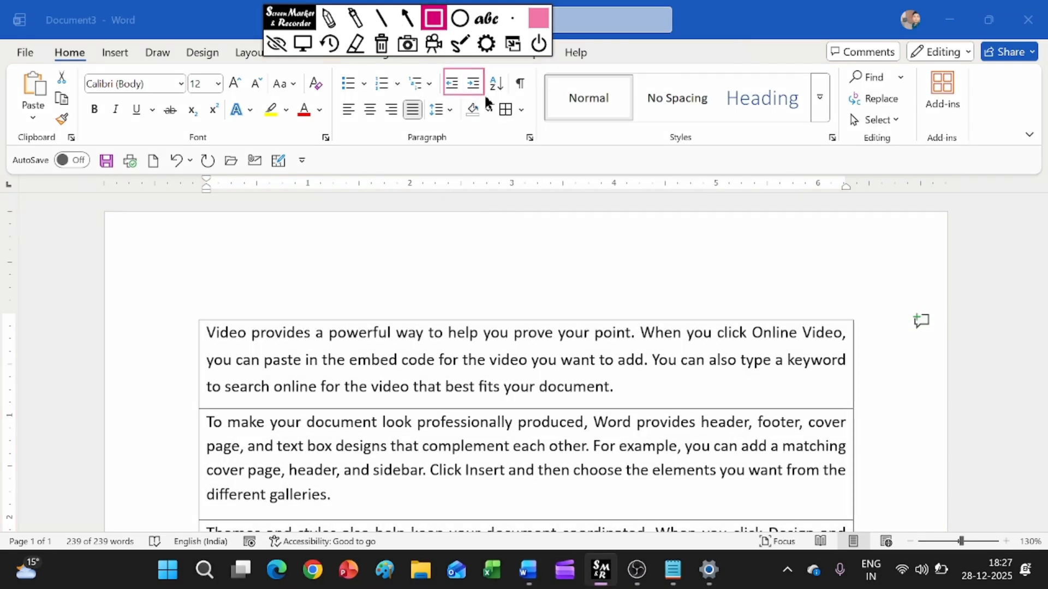
click(382, 50)
click(301, 48)
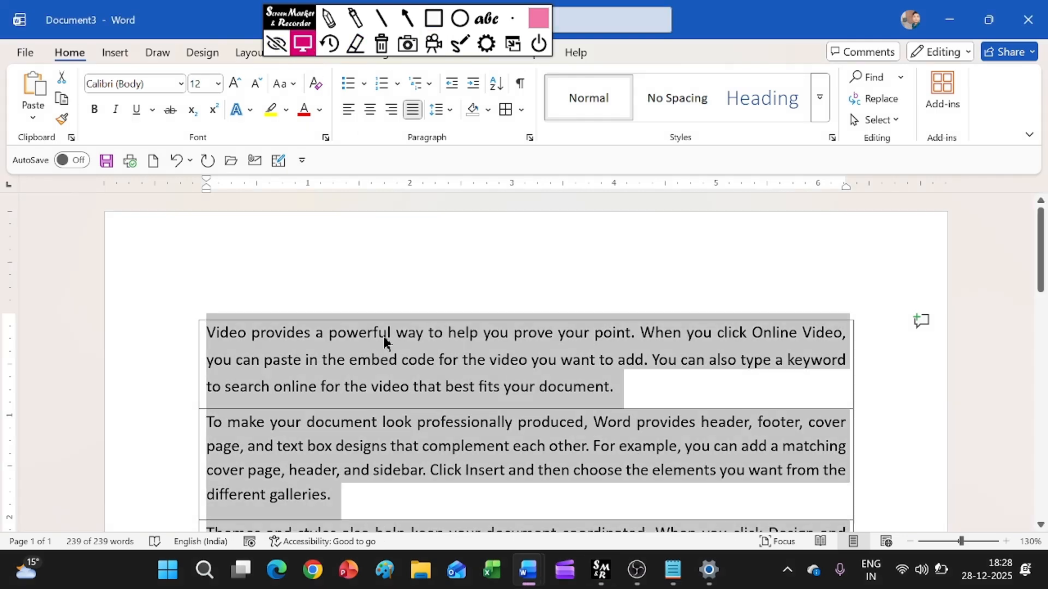
Set all the paragraphs to No Border and deselect the text
click(520, 109)
click(546, 226)
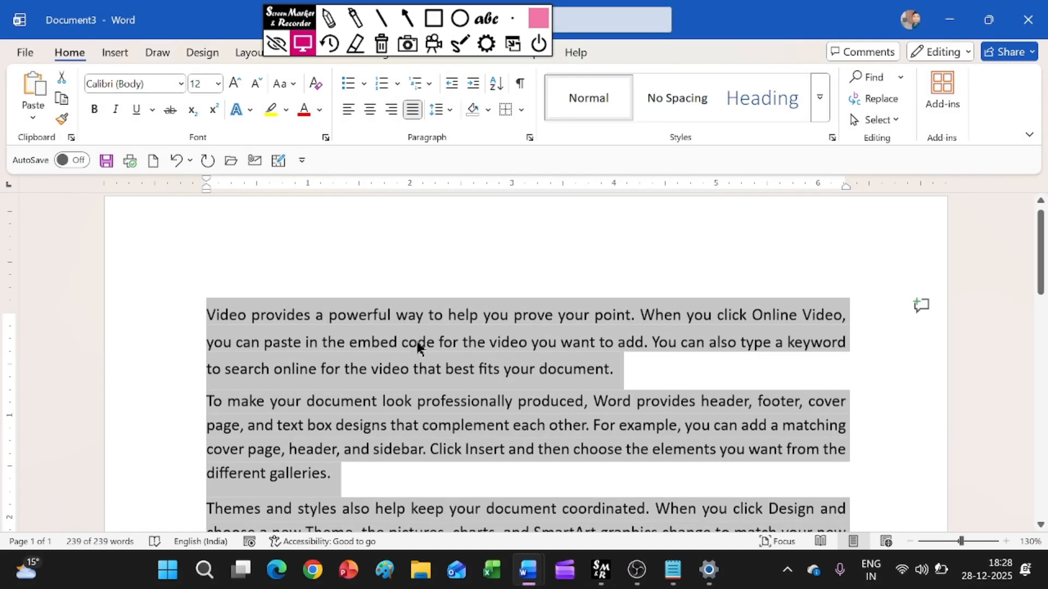
click(209, 332)
click(433, 18)
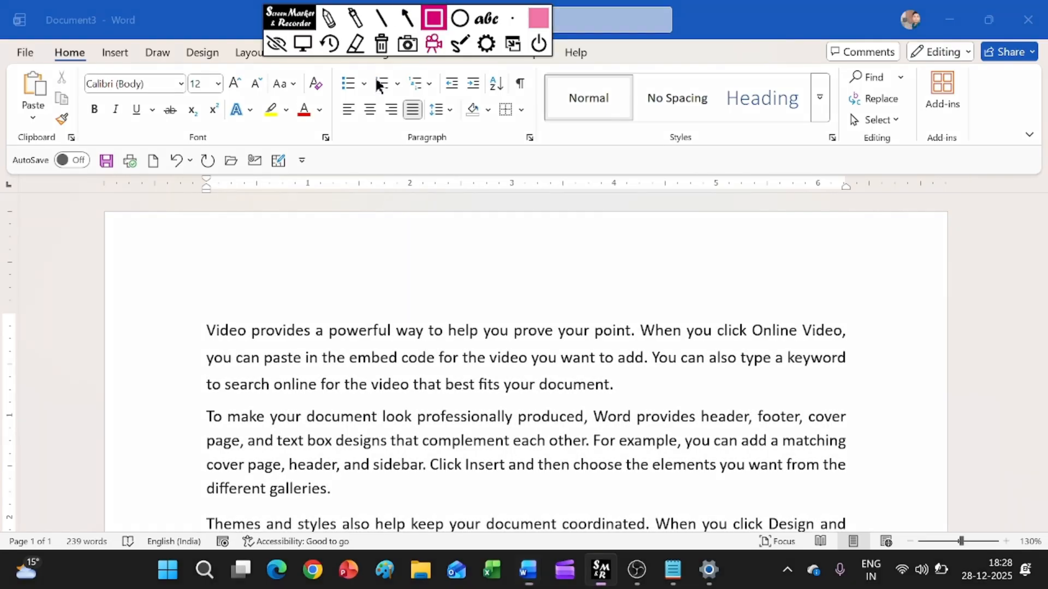
drag(193, 168, 217, 206)
click(404, 47)
click(302, 43)
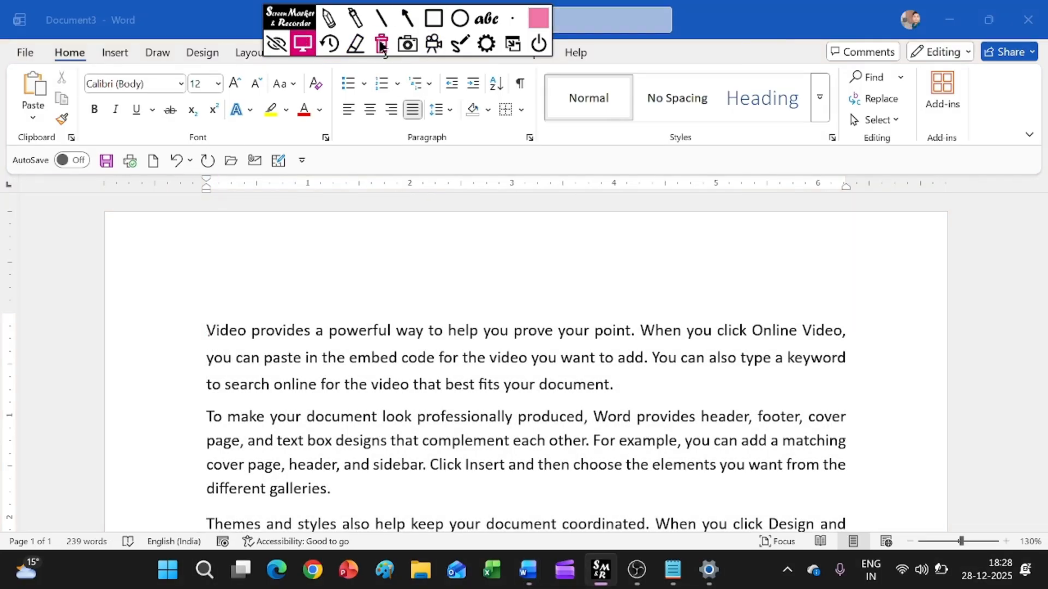
Increase the left indent of the first paragraph, "Video provides a powerful way", by seven levels
click(208, 331)
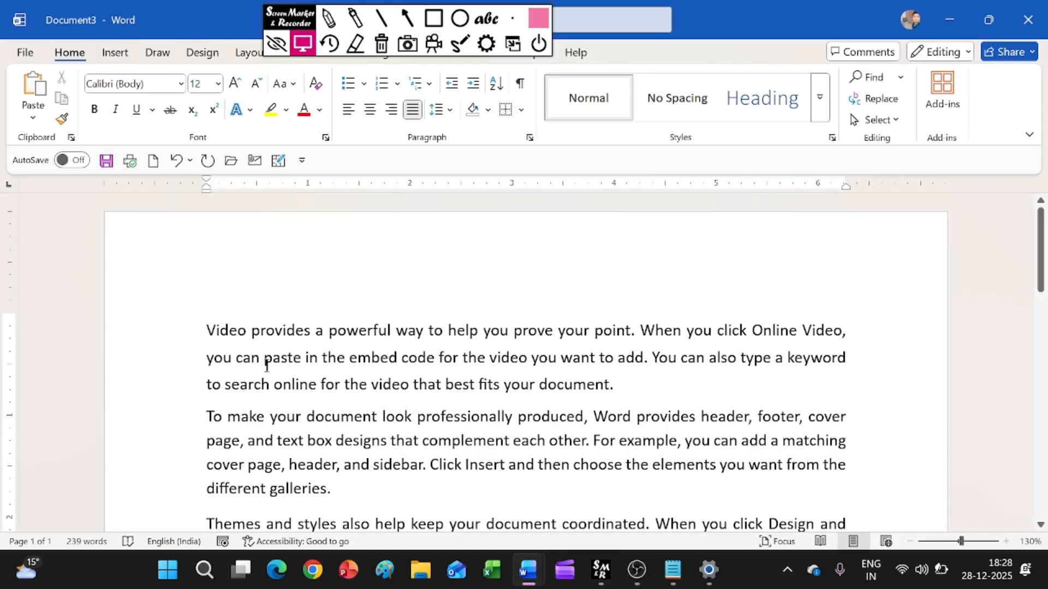
click(474, 83)
click(474, 83)
click(474, 83)
click(475, 83)
click(475, 83)
click(475, 83)
click(475, 83)
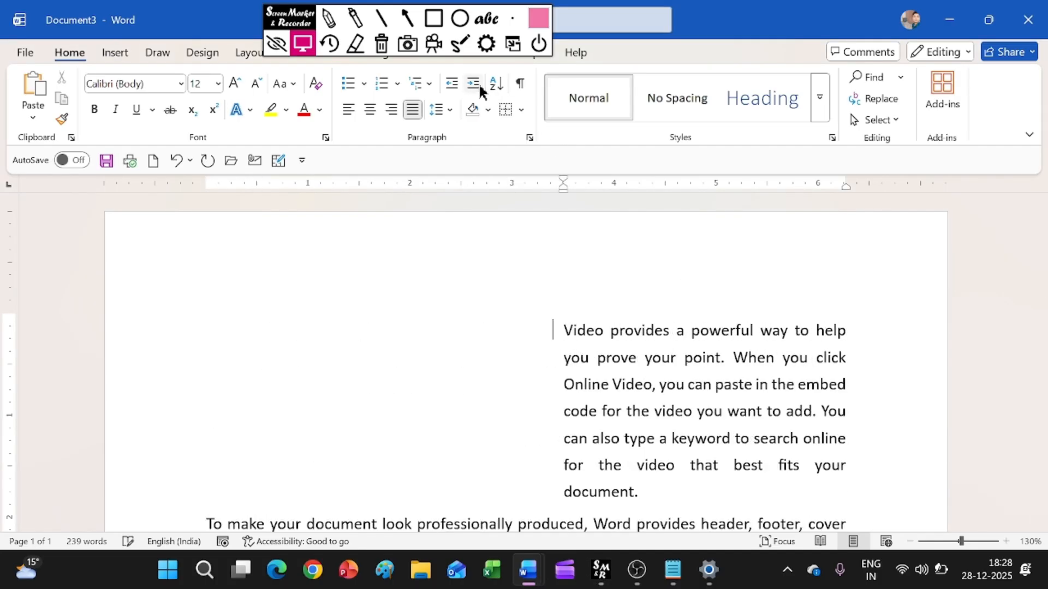
Decrease the first paragraph's indent by four levels, then increase it by two, leaving a 2.5-inch left indent
click(452, 83)
click(452, 83)
click(452, 83)
click(452, 82)
click(474, 83)
click(474, 83)
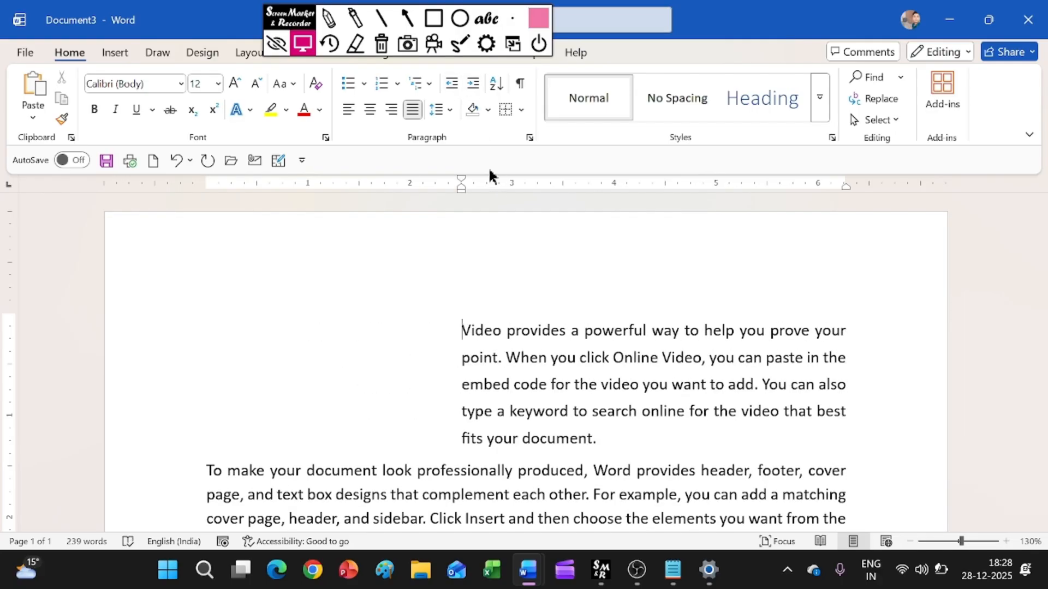
click(456, 49)
drag(483, 68, 507, 98)
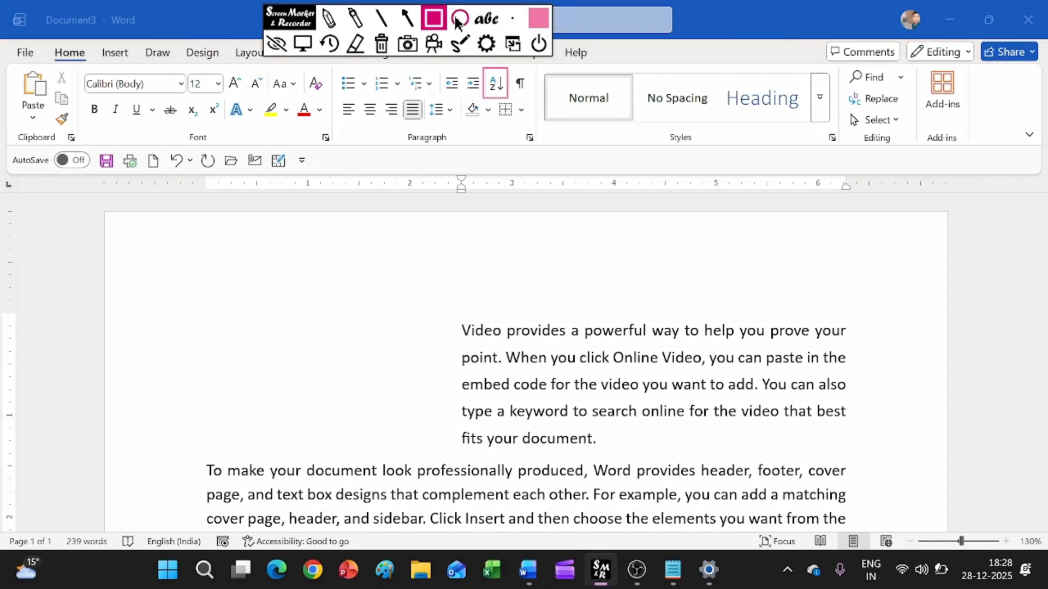
click(390, 49)
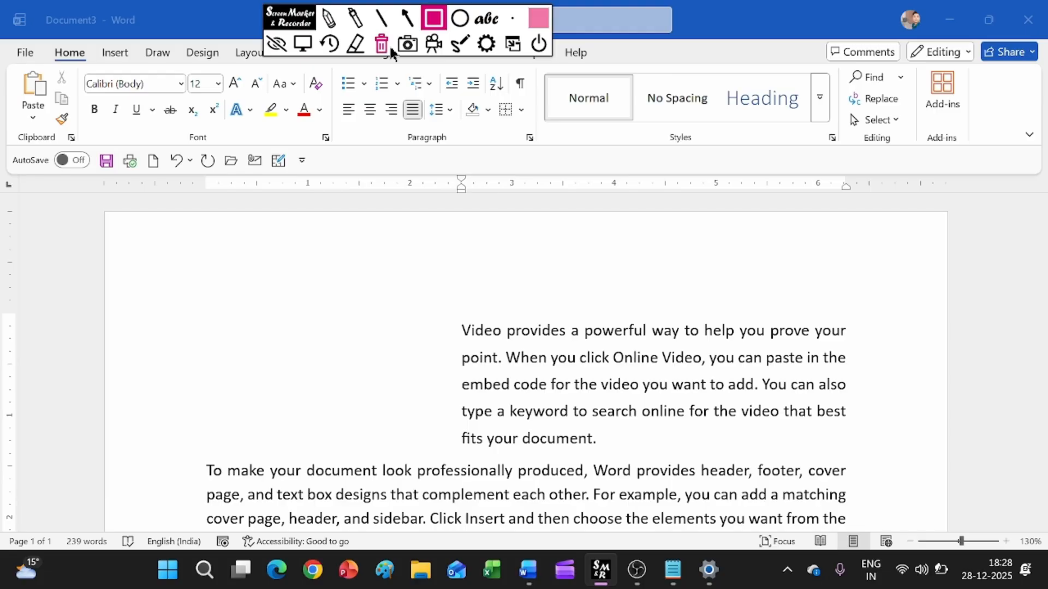
click(303, 43)
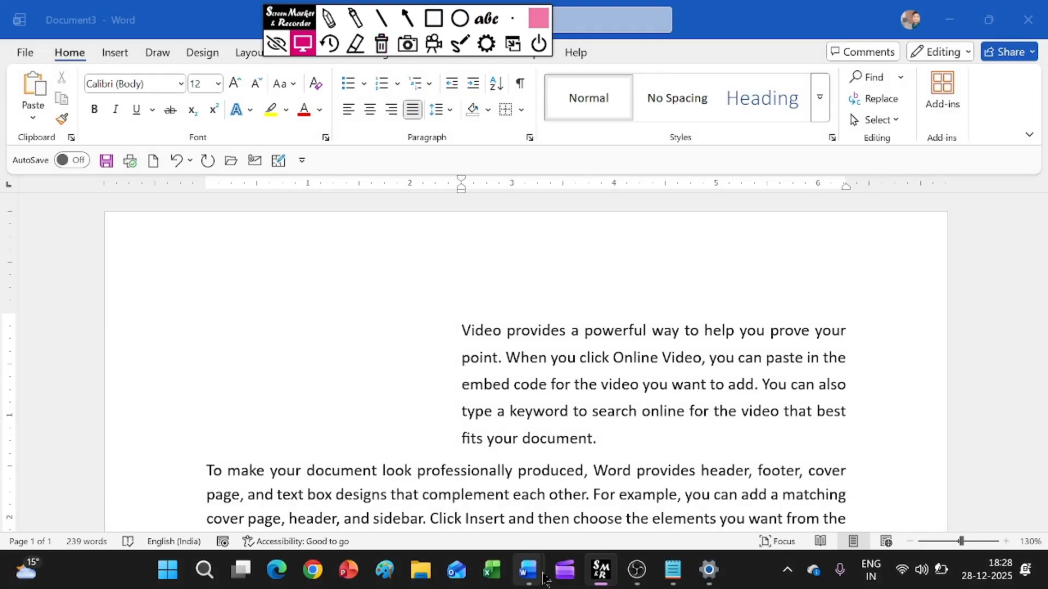
Switch to the 1 G document and go to the numbered list of names on page 3
mouse_move(527, 570)
mouse_move(341, 513)
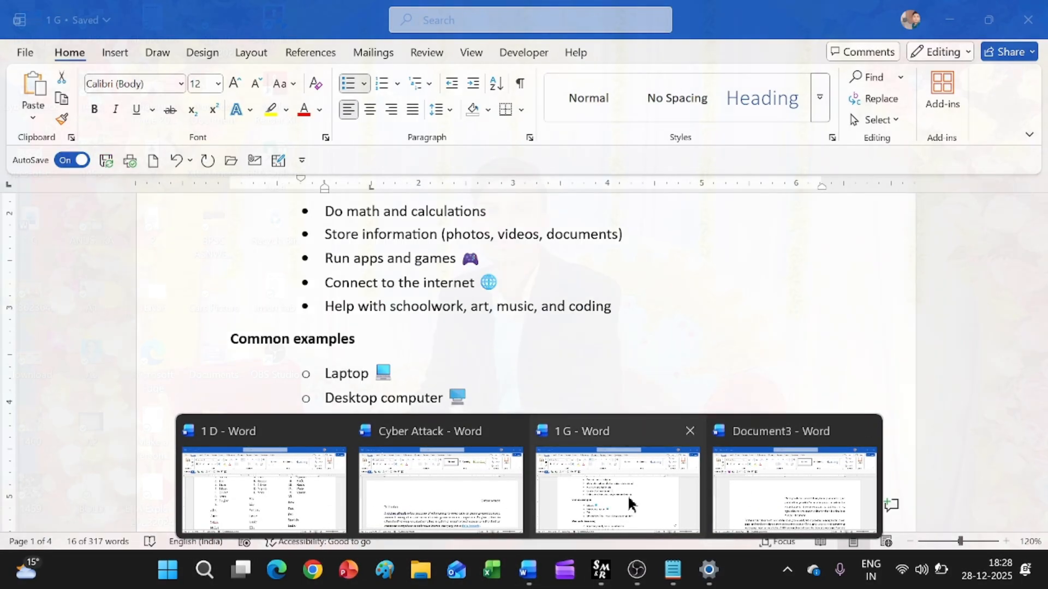
click(627, 503)
scroll(387, 358, down, 10)
scroll(388, 352, down, 15)
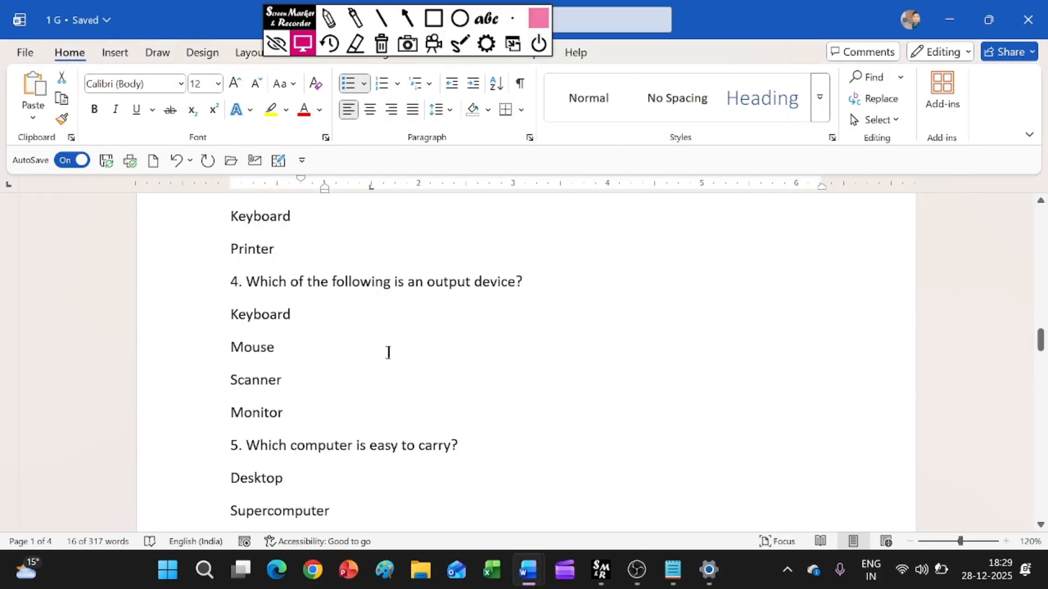
scroll(328, 311, up, 3)
scroll(283, 300, down, 1)
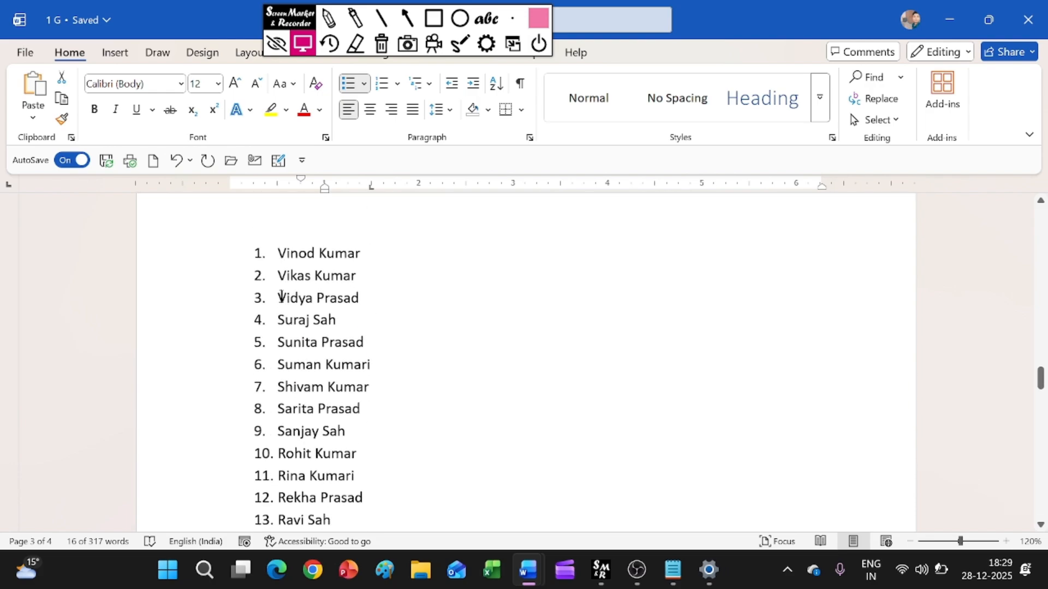
Sort all 40 entries of the numbered name list in ascending order as text, with no header row
drag(278, 250, 362, 295)
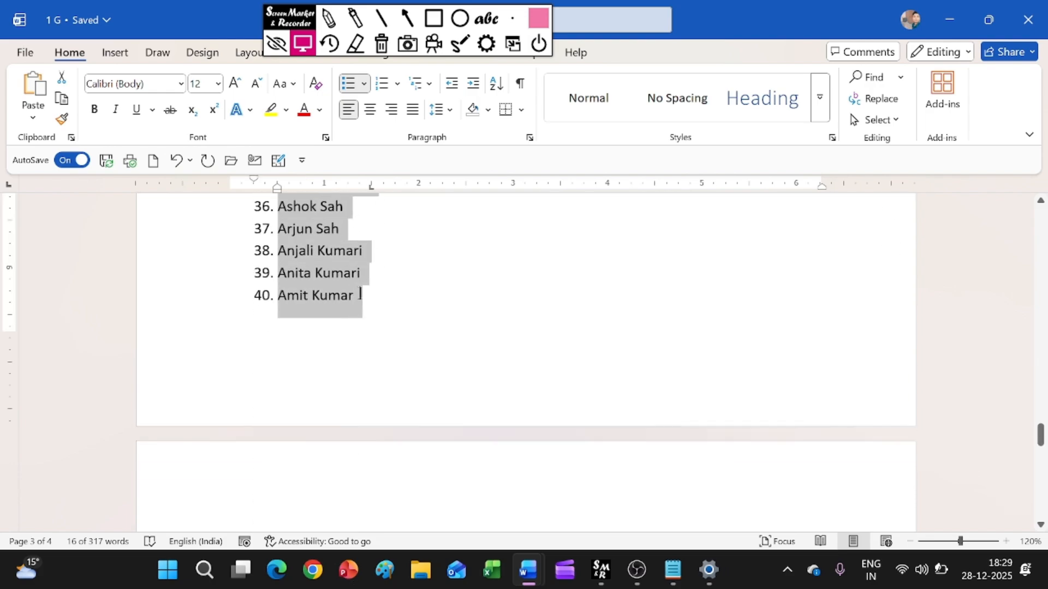
click(500, 86)
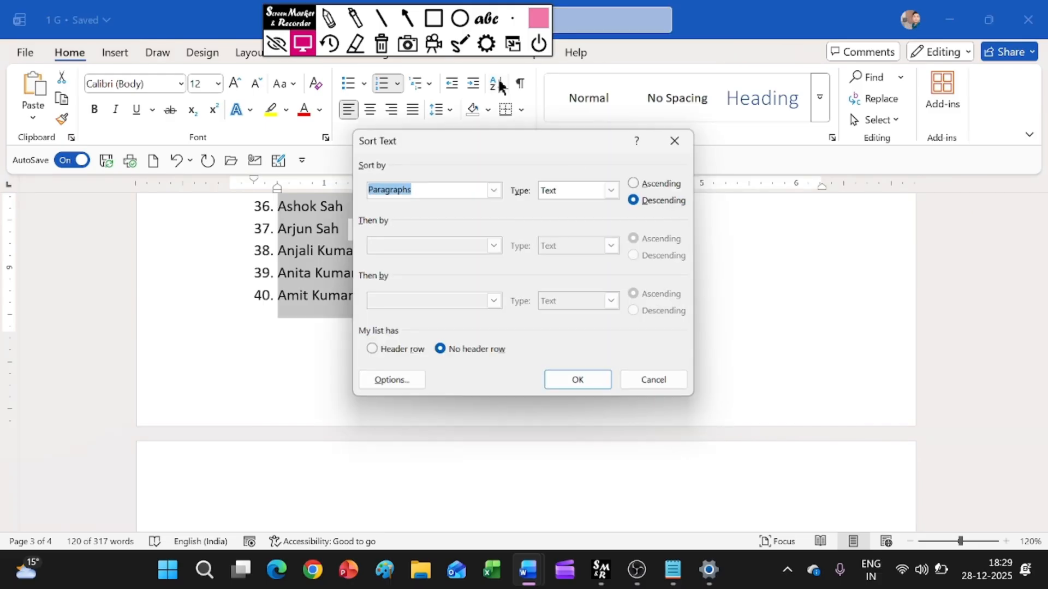
click(634, 181)
click(567, 379)
scroll(346, 290, up, 6)
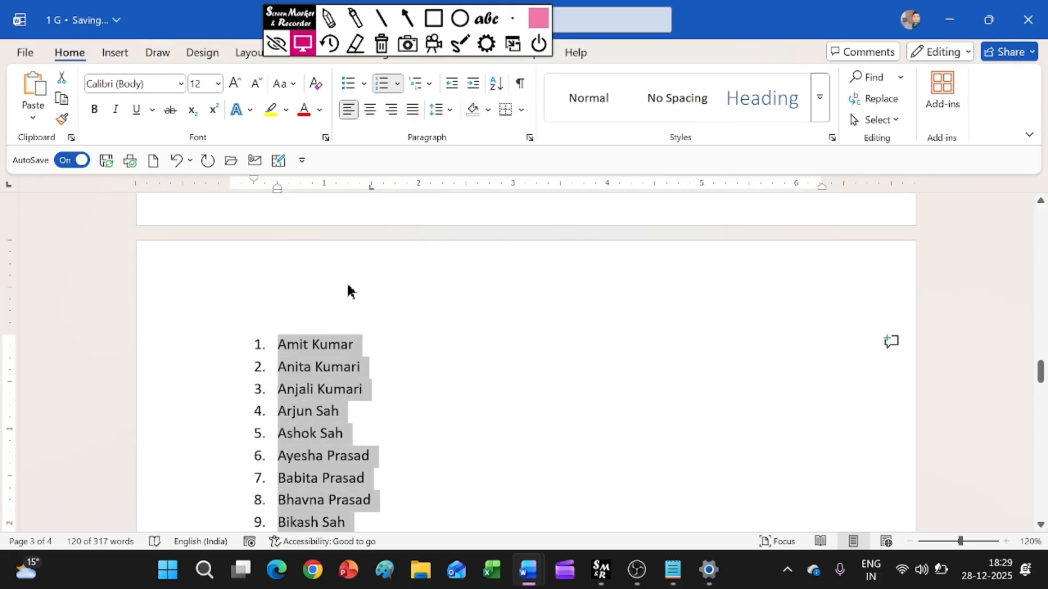
scroll(346, 297, down, 10)
scroll(381, 353, down, 9)
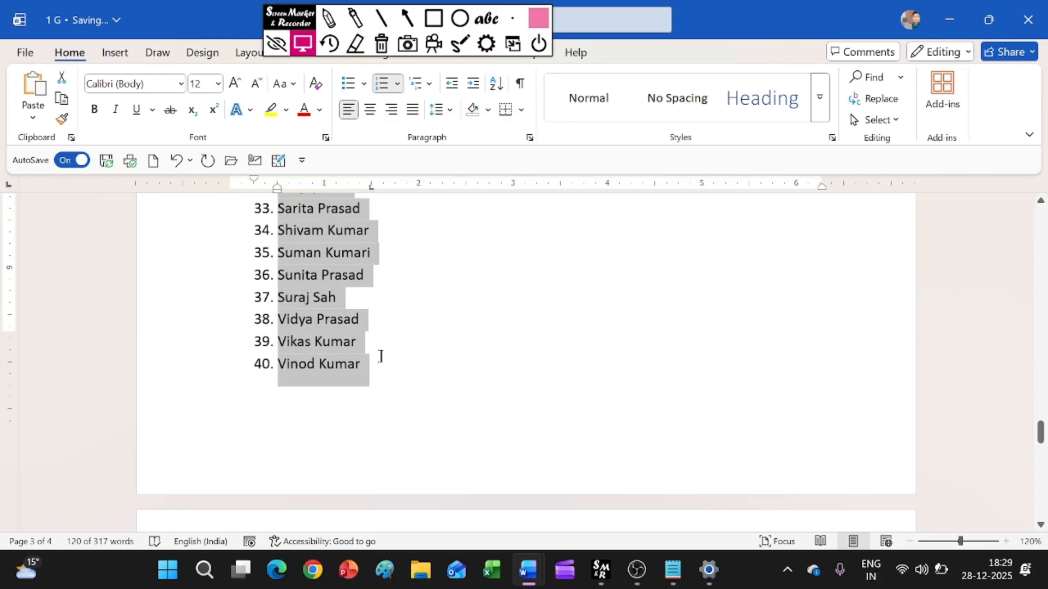
Sort the column of numbers on page 4 in ascending order by number, with no header row
click(279, 295)
drag(229, 218, 269, 456)
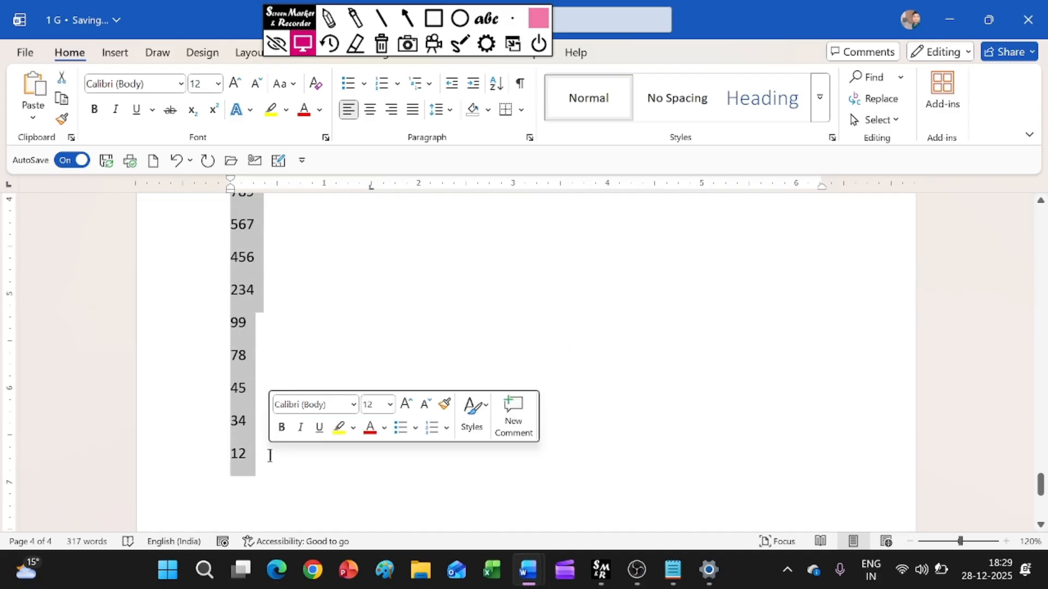
click(524, 91)
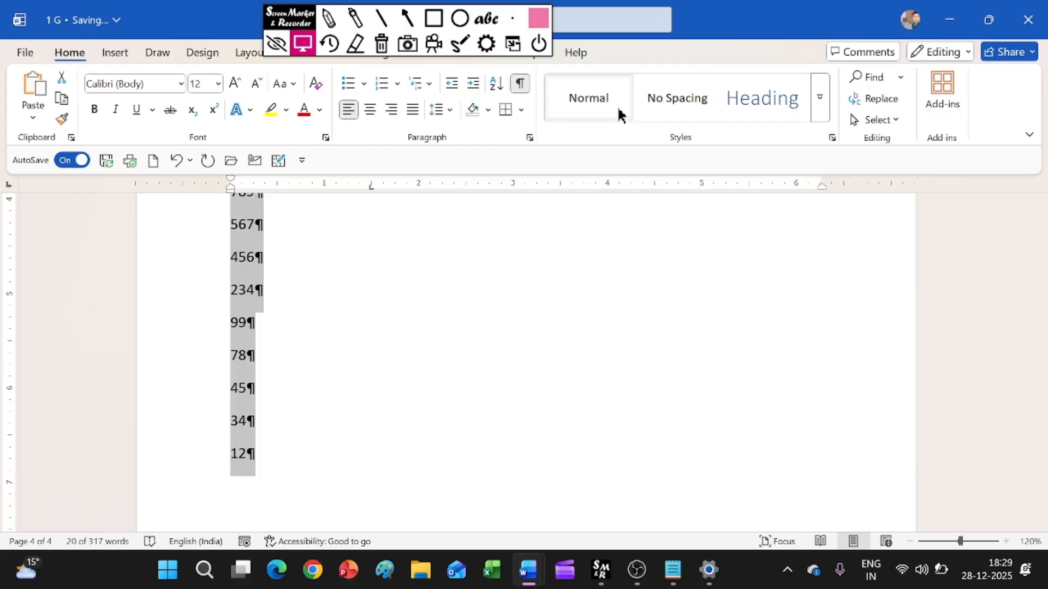
click(520, 85)
click(496, 84)
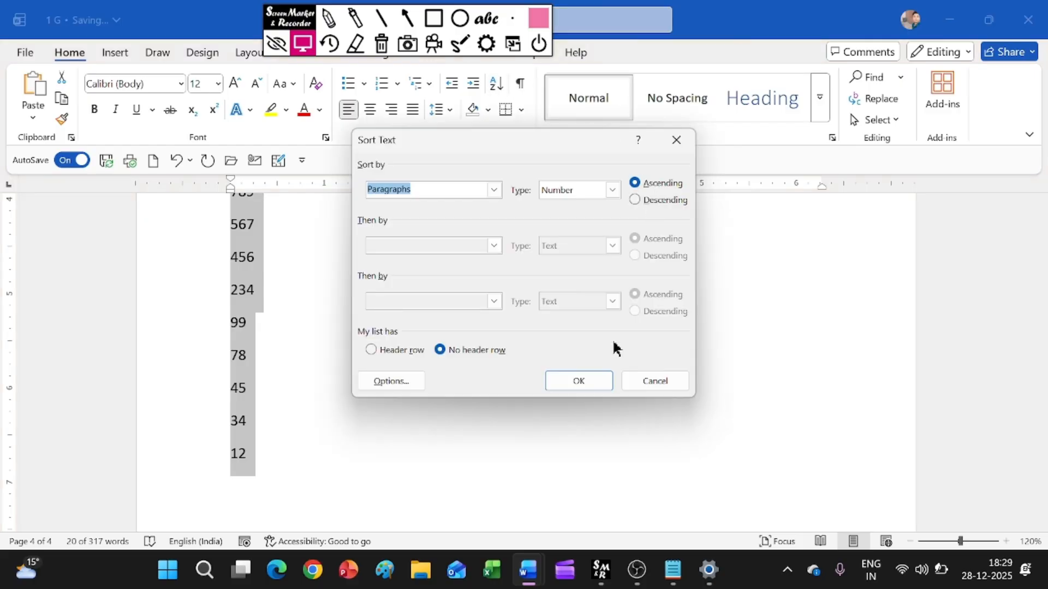
click(597, 381)
scroll(328, 382, up, 5)
click(280, 362)
scroll(281, 360, down, 4)
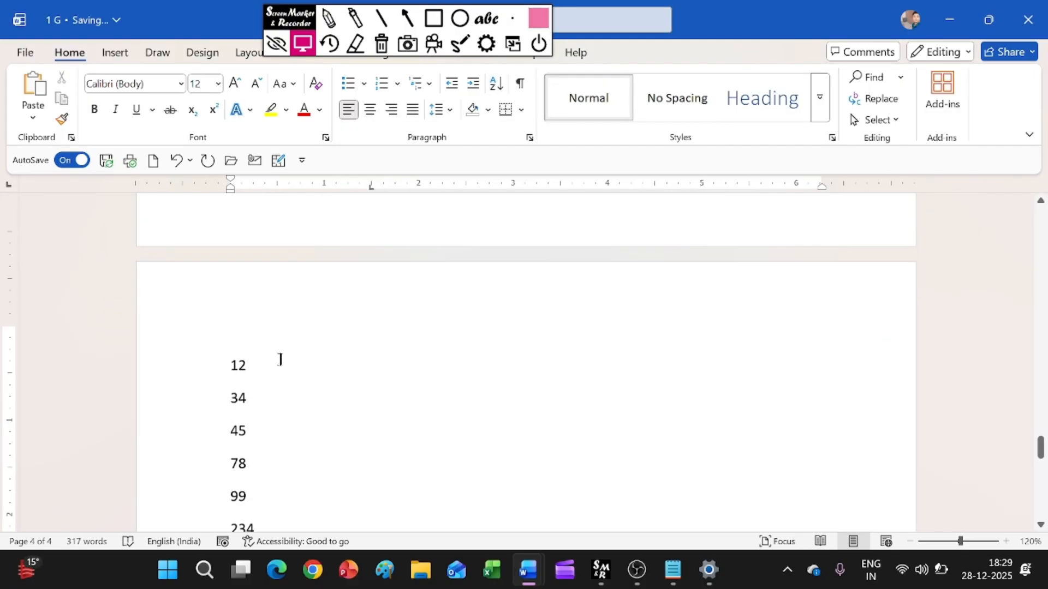
scroll(306, 304, up, 4)
click(434, 18)
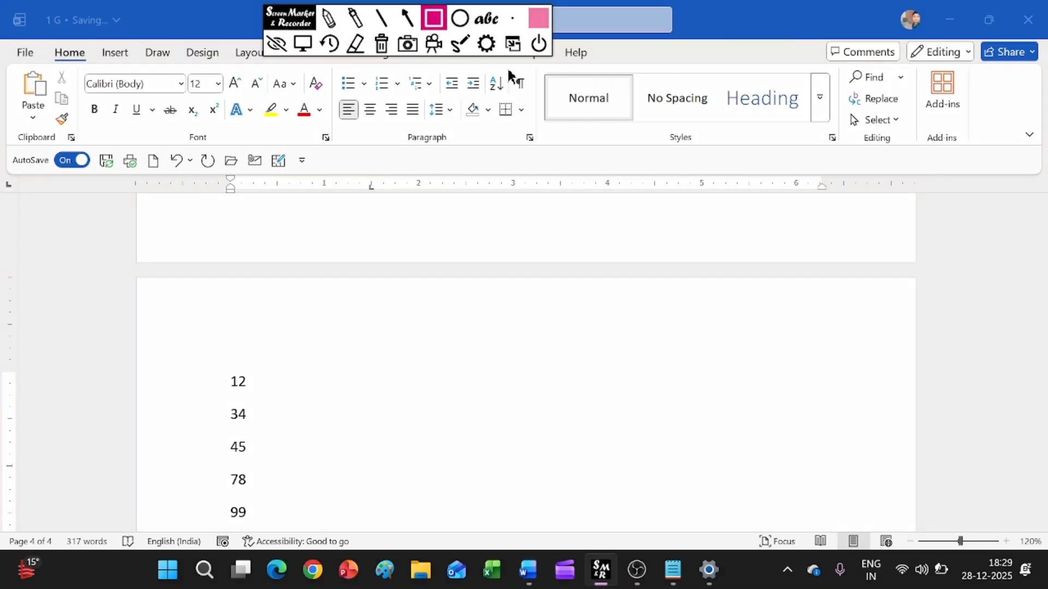
drag(508, 68, 533, 97)
click(381, 44)
click(267, 360)
click(303, 44)
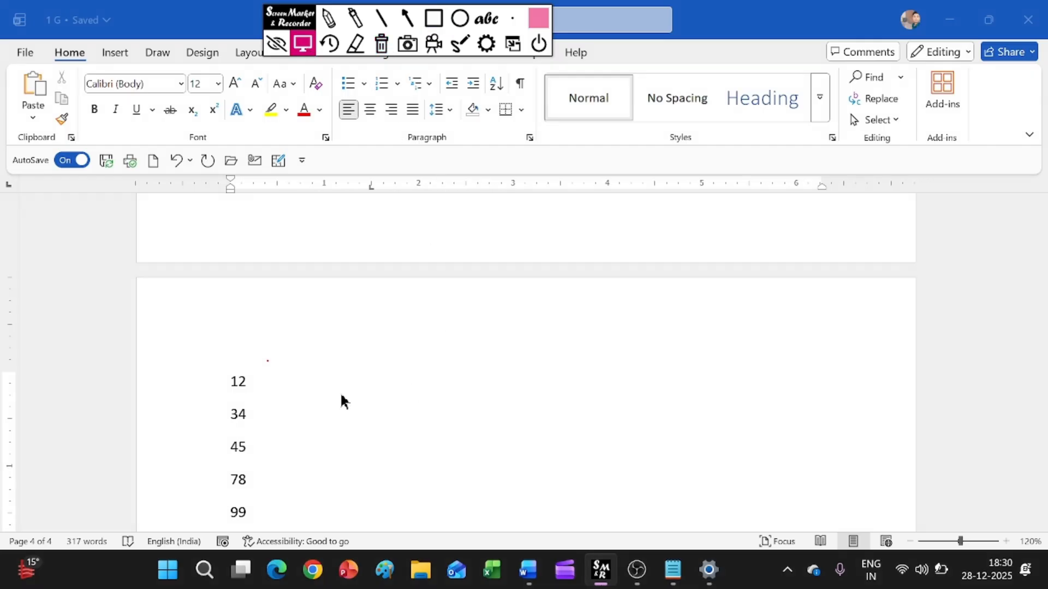
Switch to the Cyber Attack document and show its paragraph marks and other hidden formatting symbols
scroll(328, 301, up, 15)
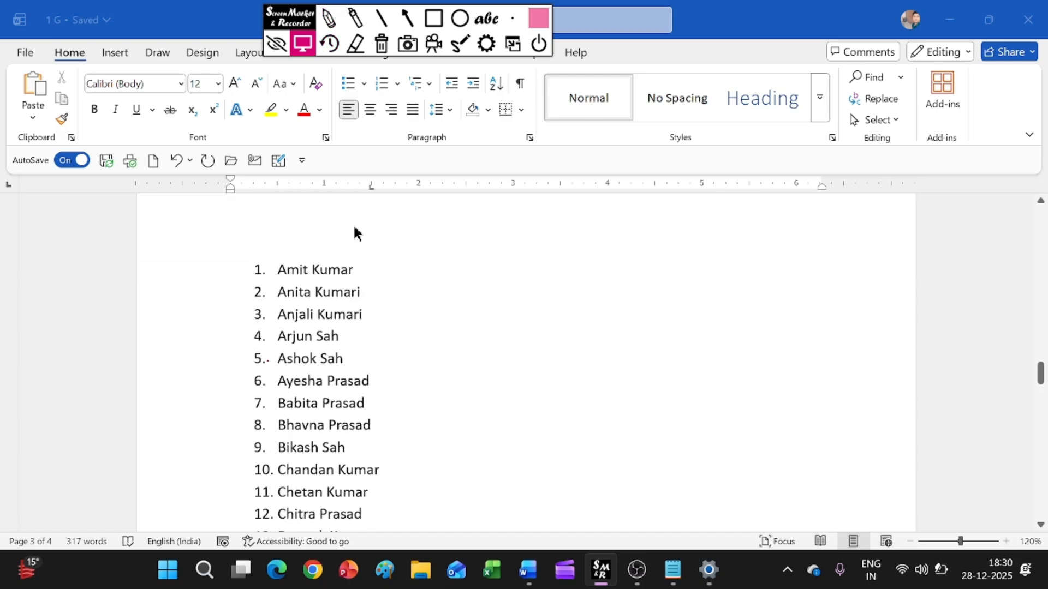
scroll(354, 233, up, 5)
click(440, 480)
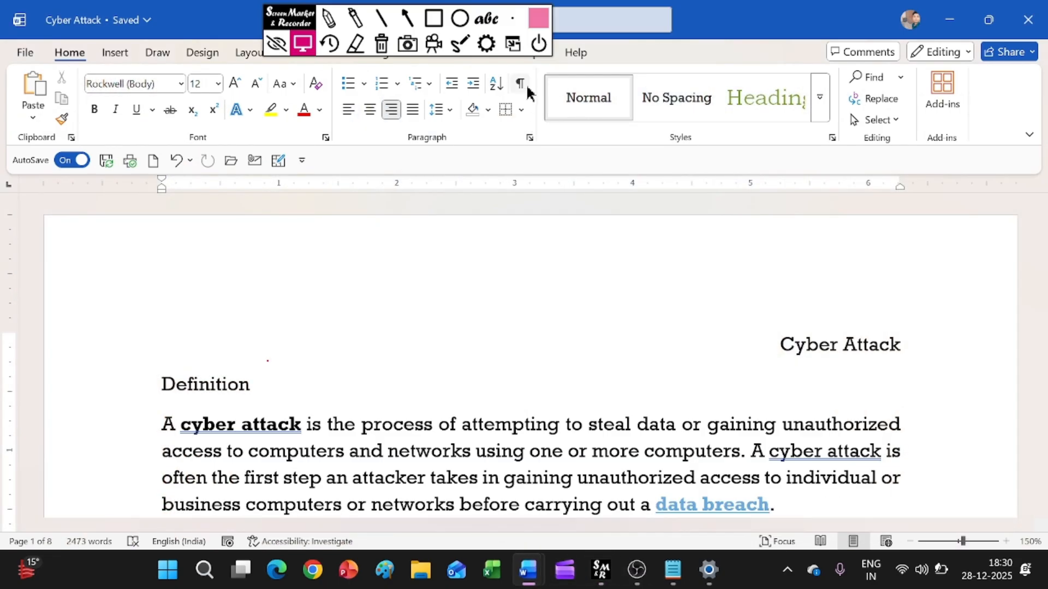
click(521, 85)
scroll(382, 328, down, 10)
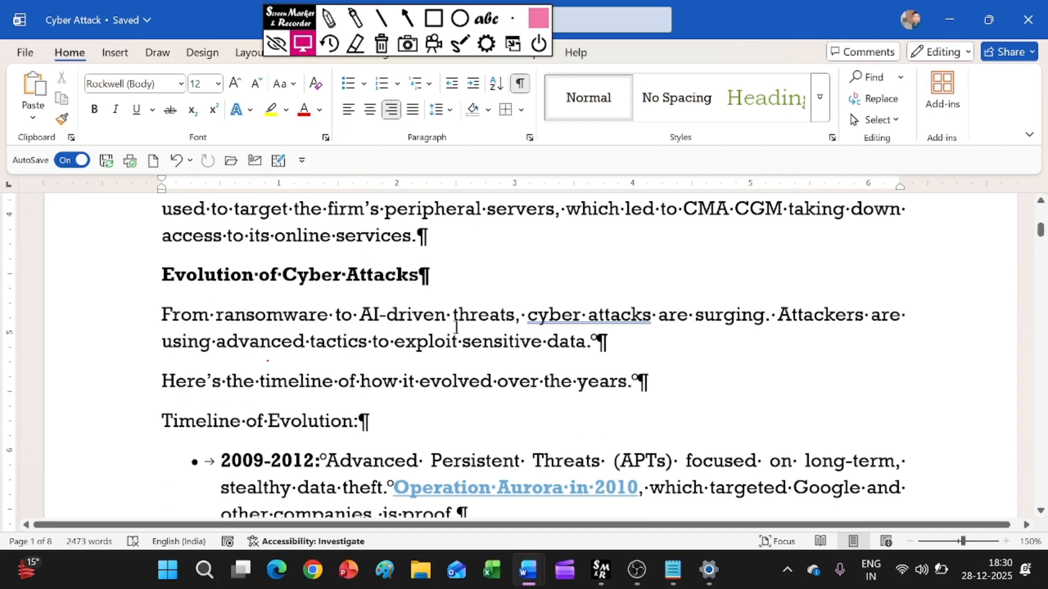
Insert seven tabs after "Timeline of Evolution:" and add a new line of spaces below it
click(387, 419)
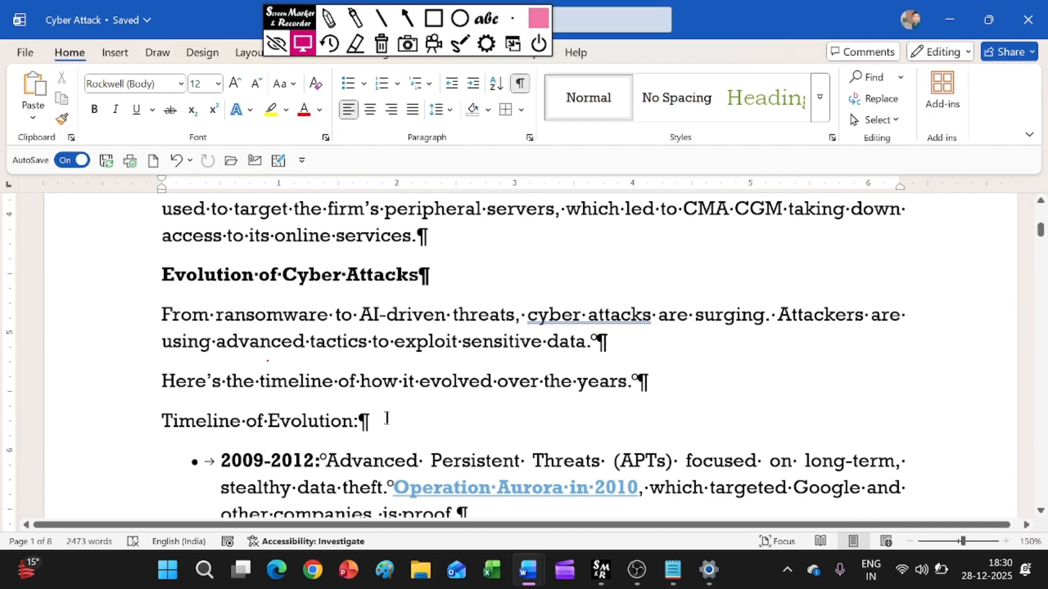
key(Tab)
key(Tab)
key(Tab)
key(Tab)
key(Tab)
key(Tab)
key(Tab)
key(Return)
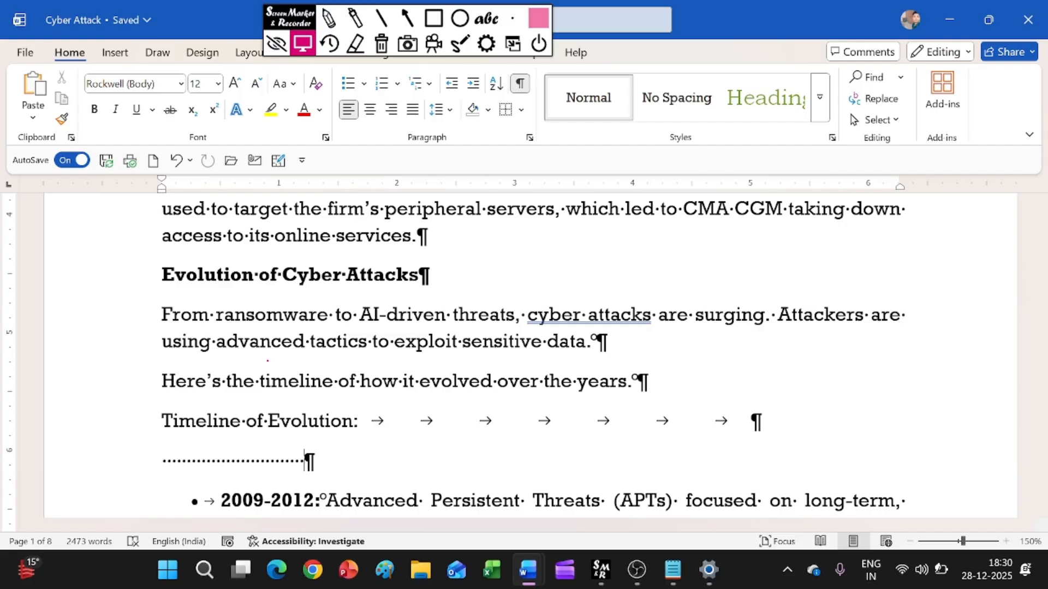
click(433, 18)
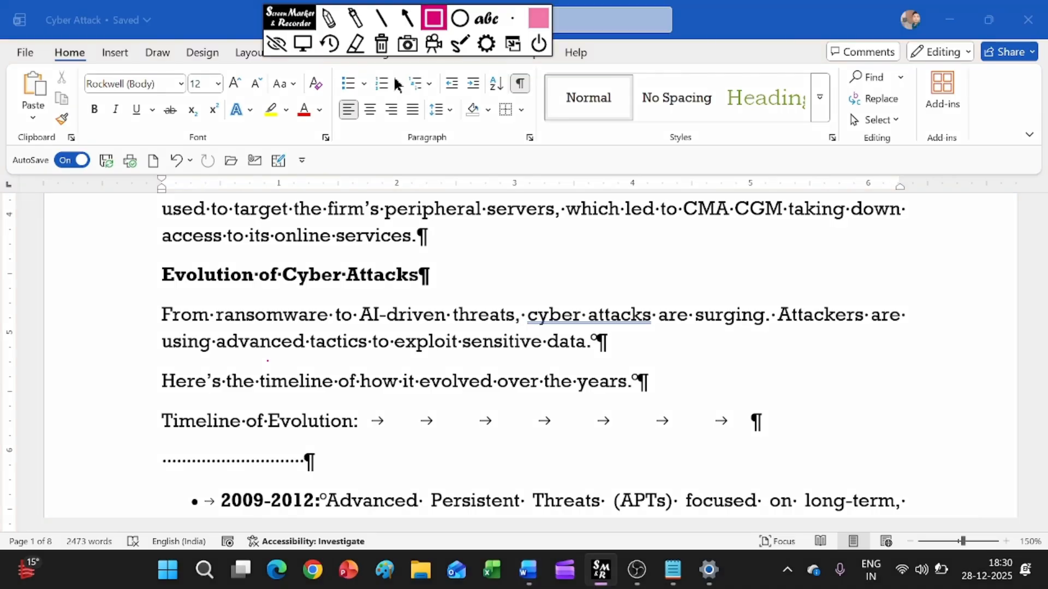
drag(399, 71, 438, 100)
click(380, 48)
mouse_move(534, 63)
mouse_down()
mouse_move(552, 105)
mouse_move(838, 146)
mouse_up()
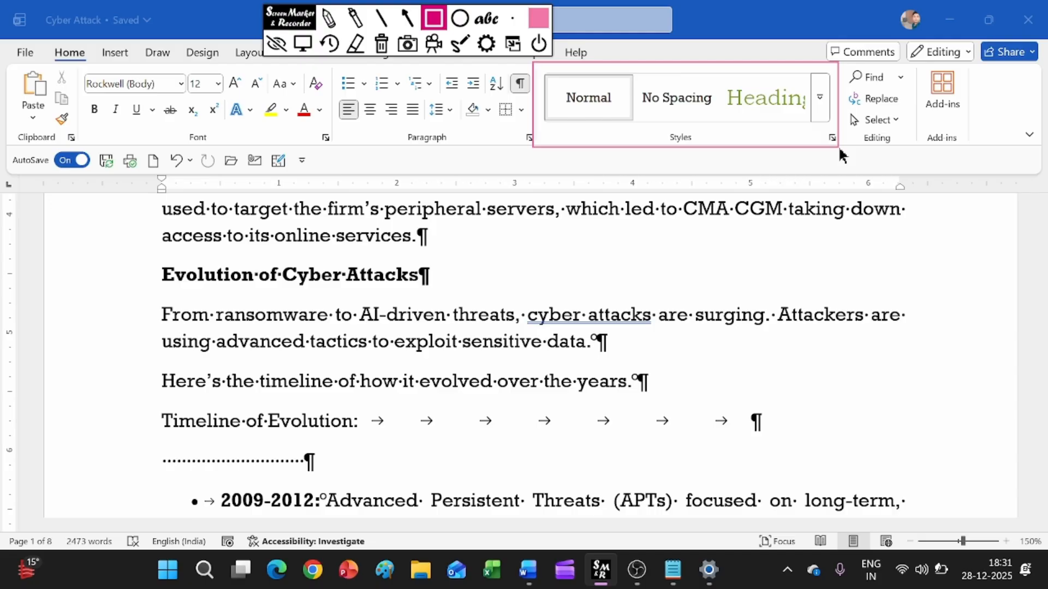
click(302, 43)
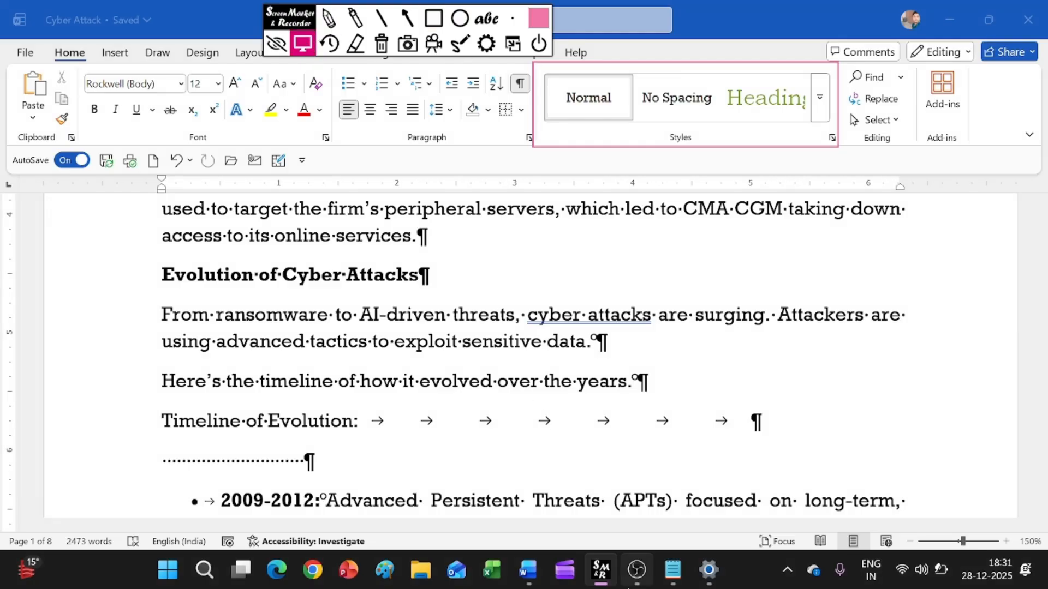